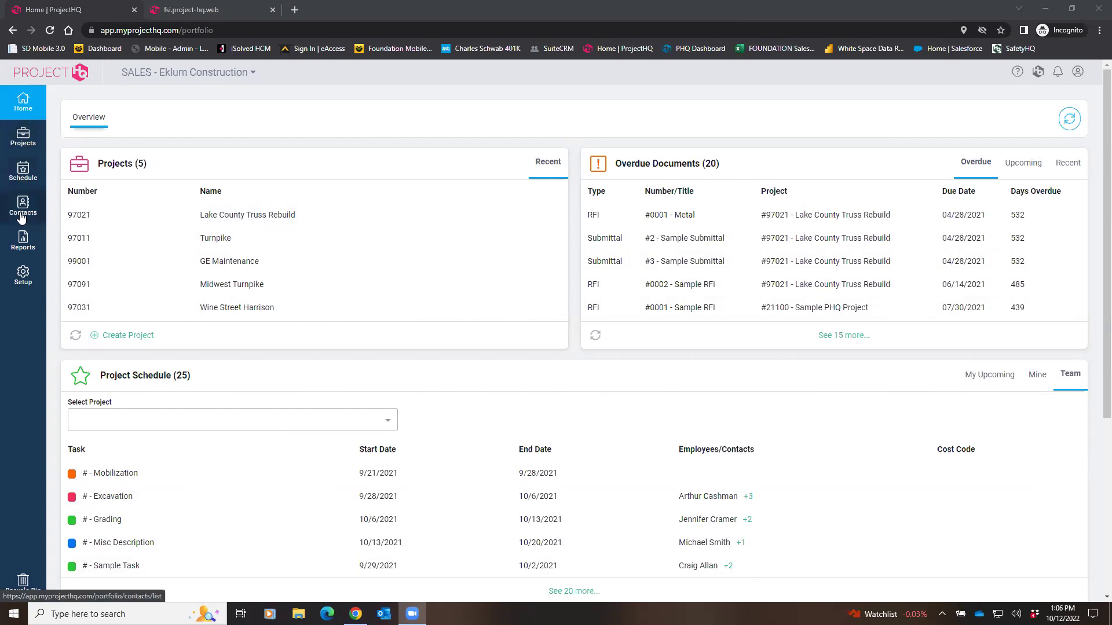
Open the active projects list, show its search box and column filters, and check the available project list reports
left_click(23, 278)
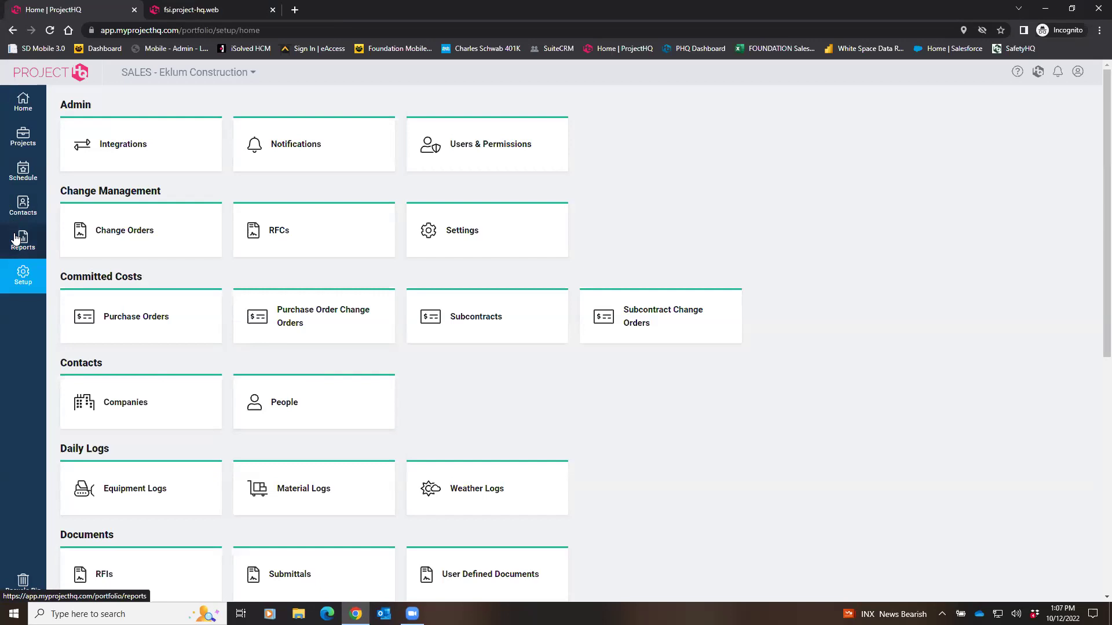
left_click(17, 144)
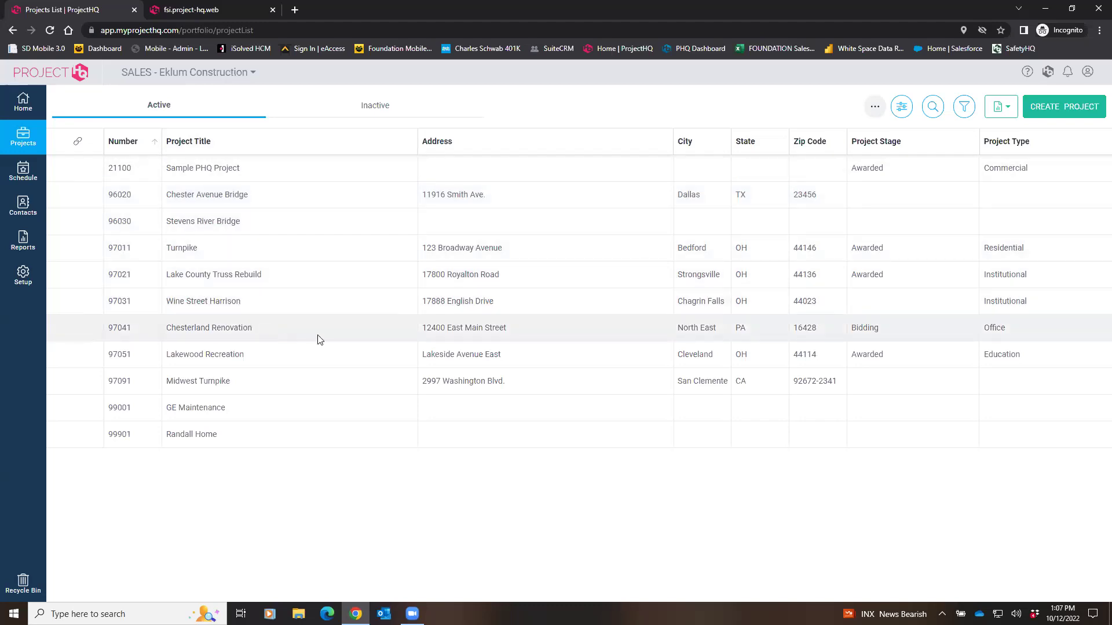
left_click(933, 110)
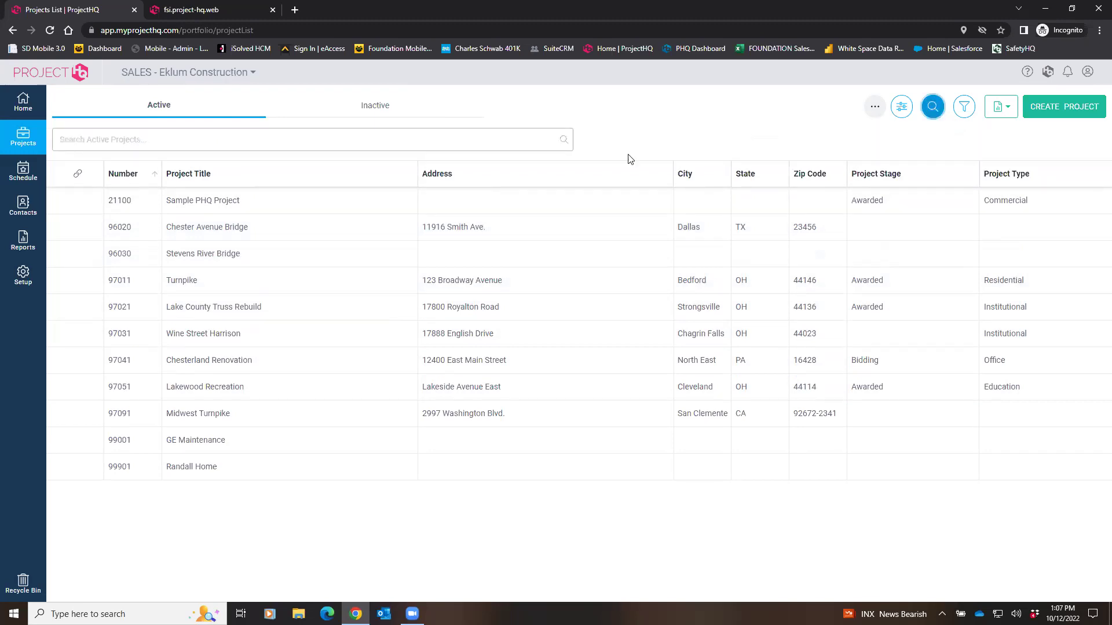
left_click(964, 107)
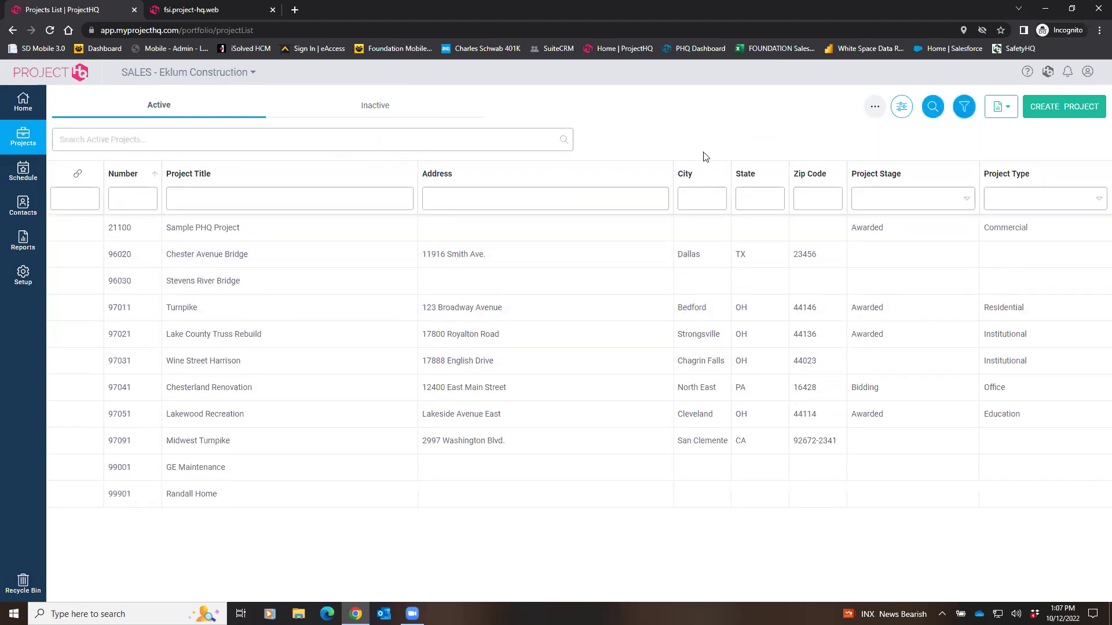
left_click(1000, 107)
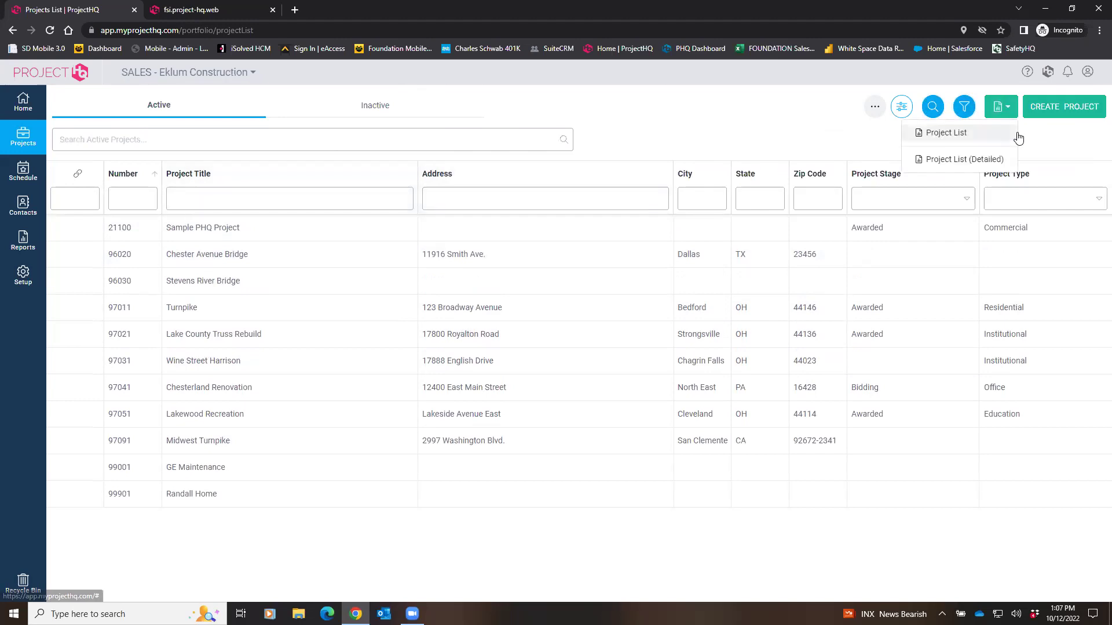
left_click(747, 128)
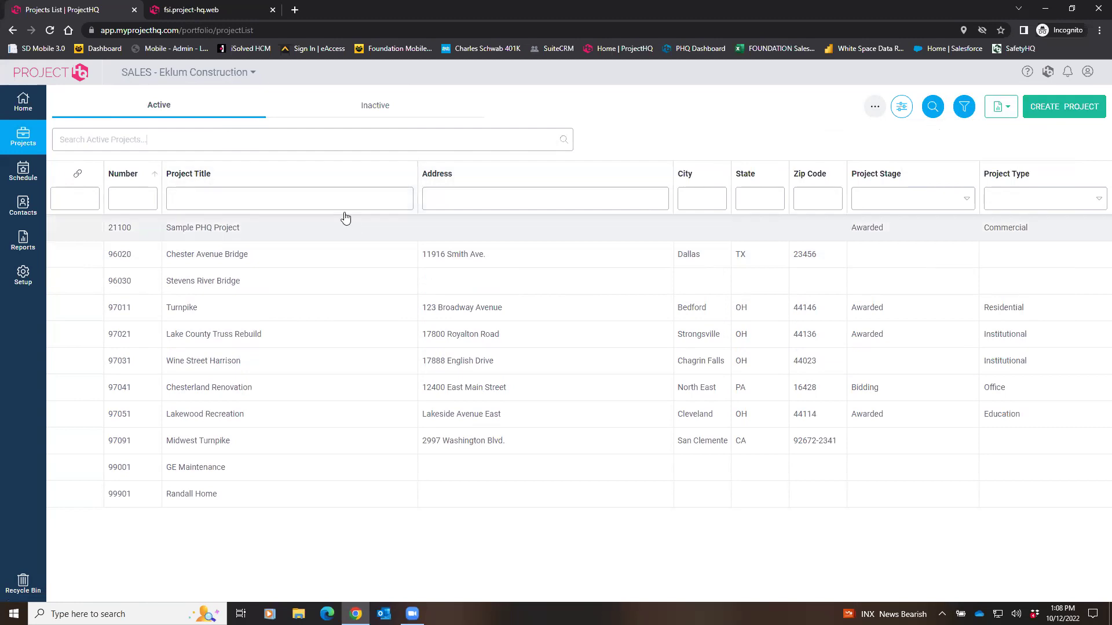
Open the Lake County Truss Rebuild project and review its dashboard, including recent documents and the team's action items
left_click(219, 336)
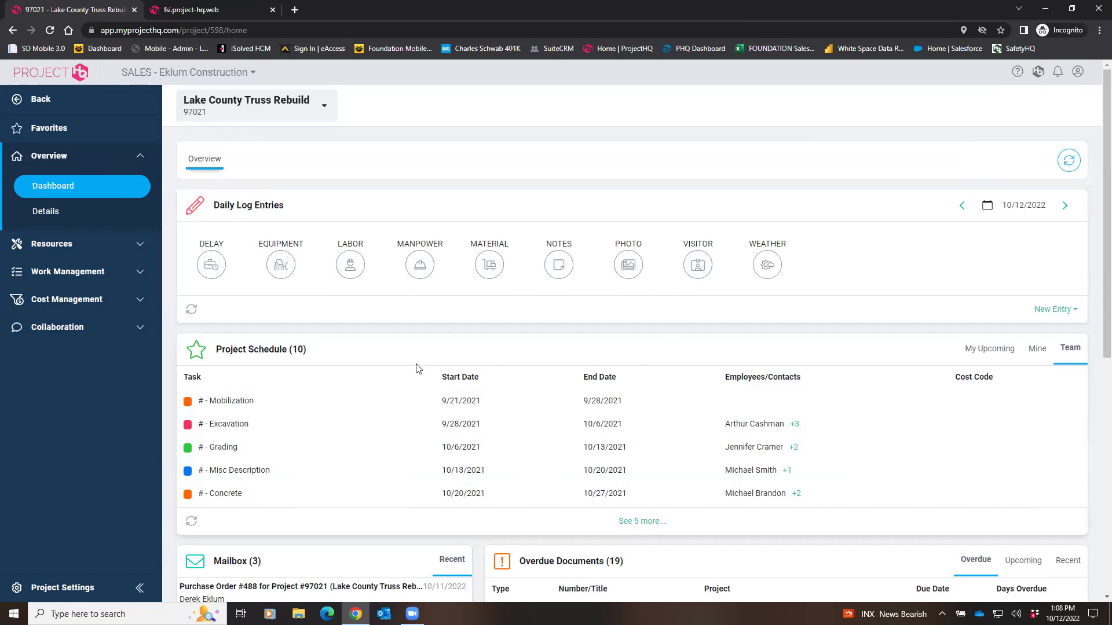
scroll(417, 367, "down", 2)
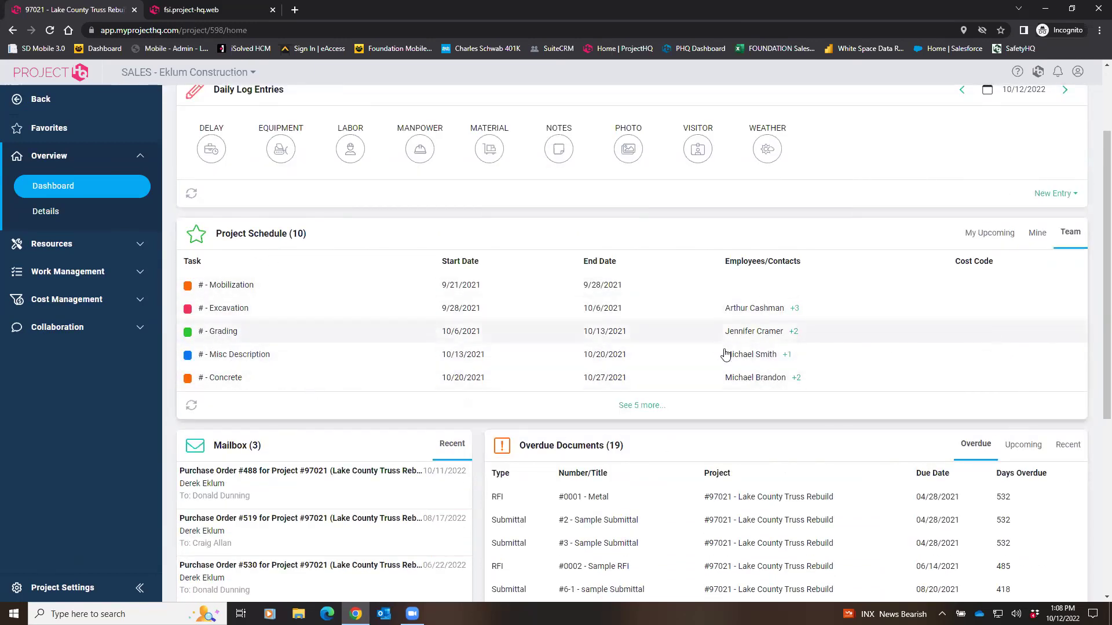
scroll(724, 354, "down", 3)
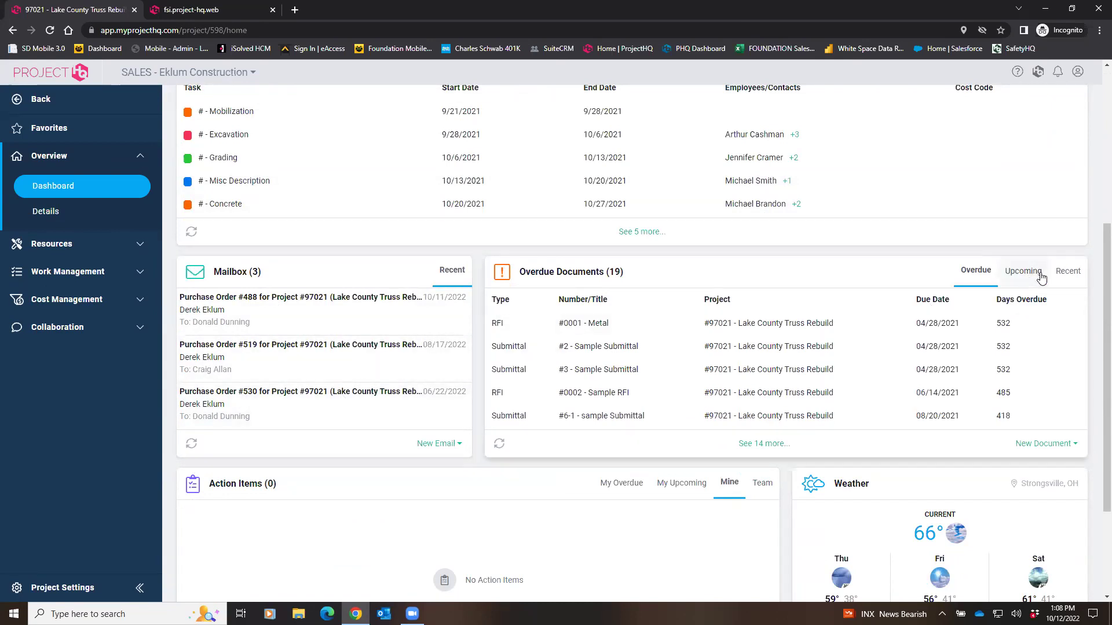
left_click(1066, 273)
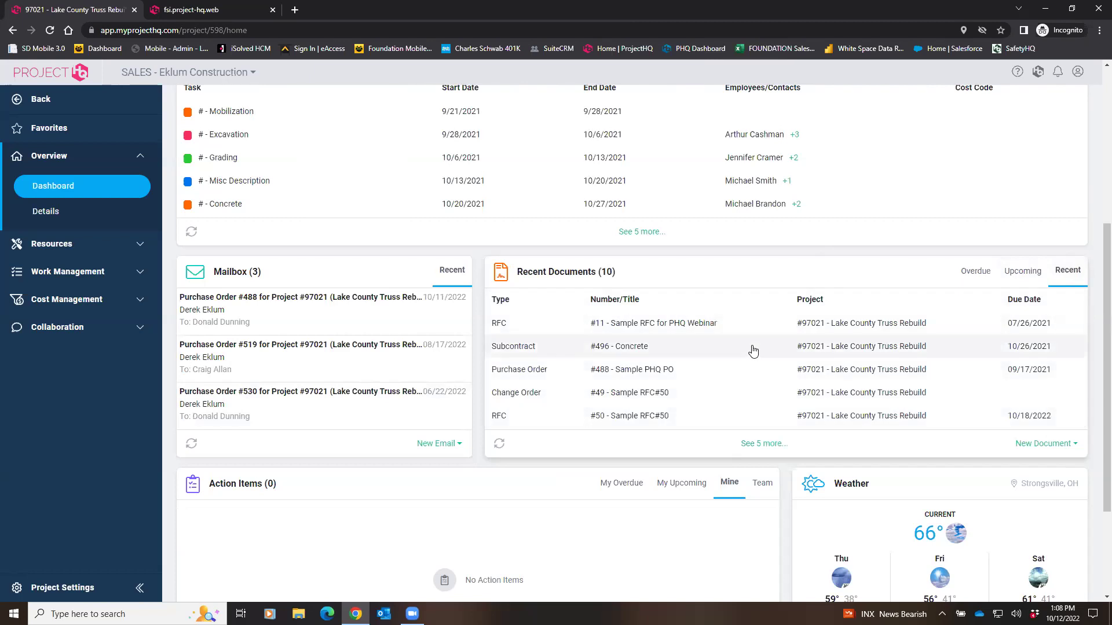
scroll(748, 347, "down", 3)
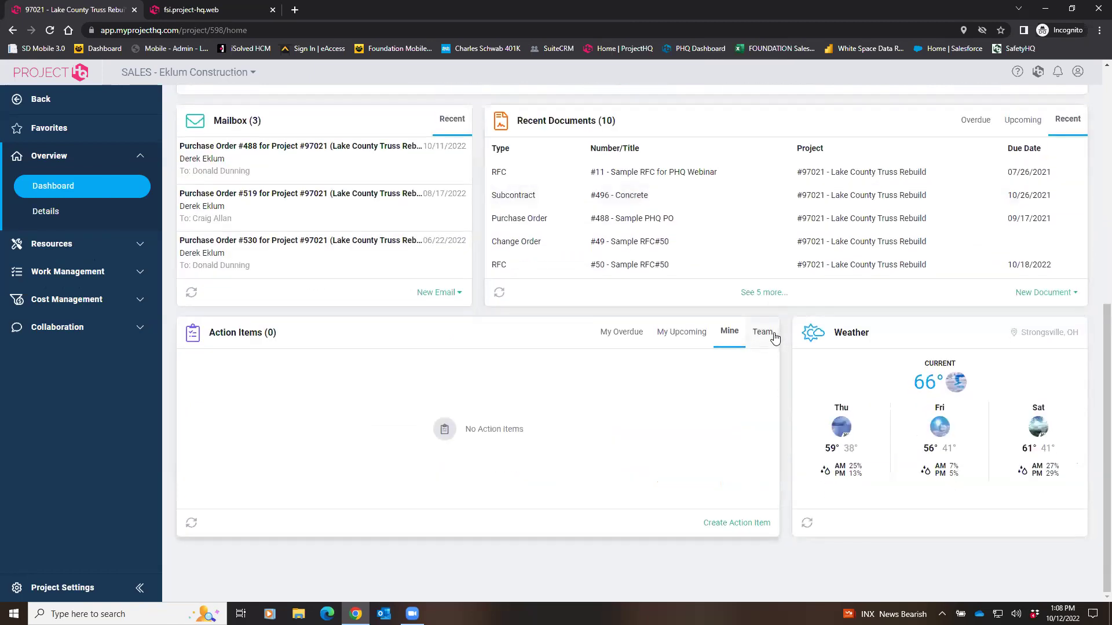
left_click(772, 338)
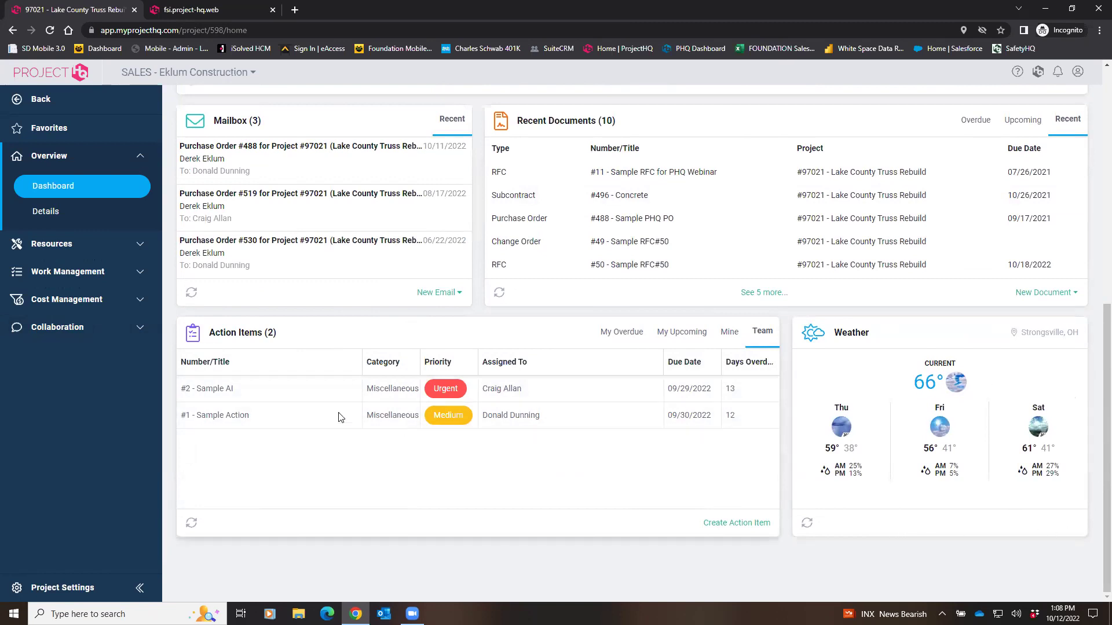
scroll(340, 415, "up", 8)
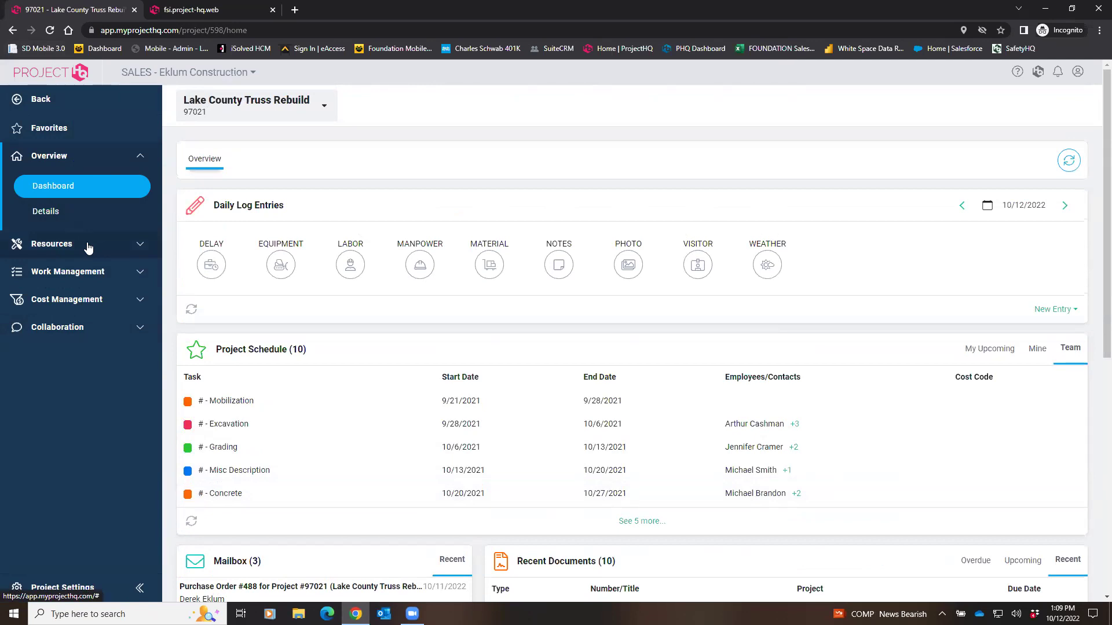
View the project's details and check its linked Foundation job information
left_click(71, 219)
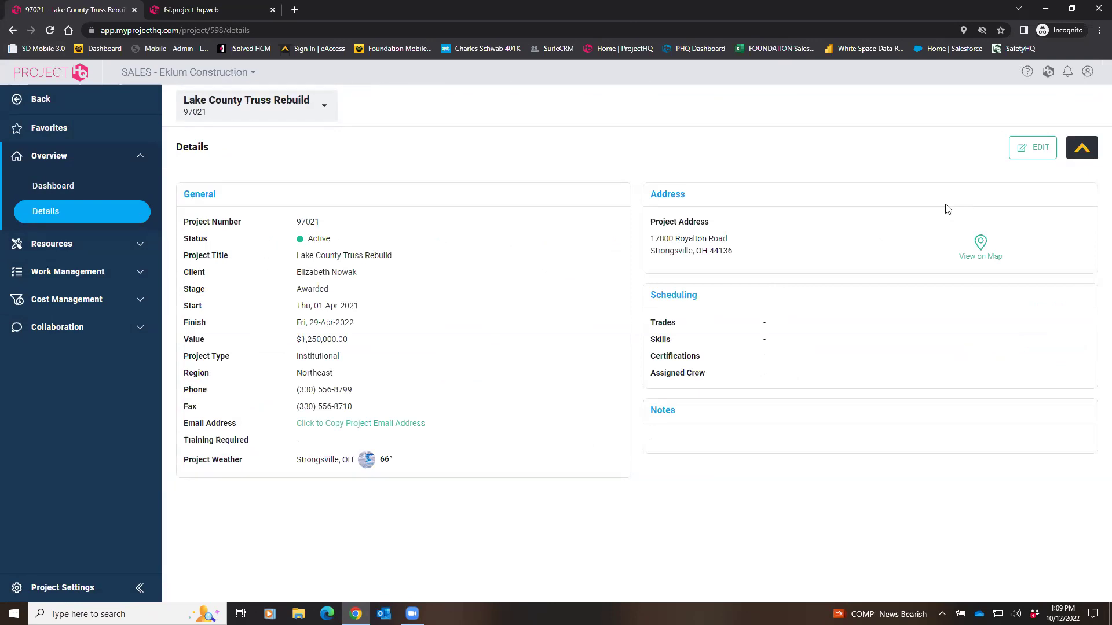
left_click(1081, 155)
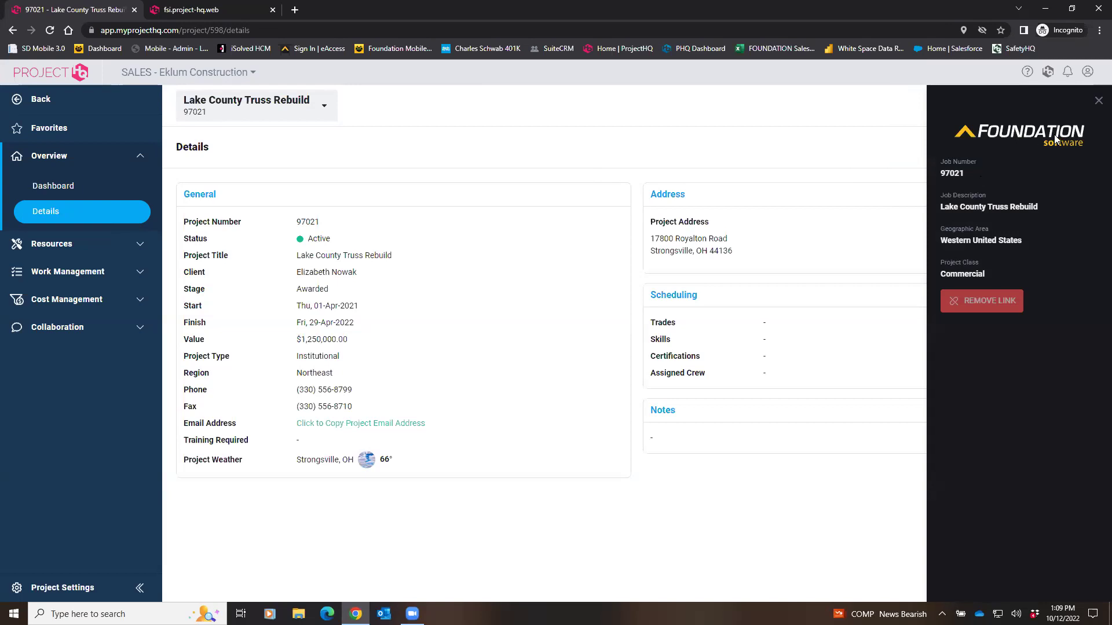
left_click(1098, 106)
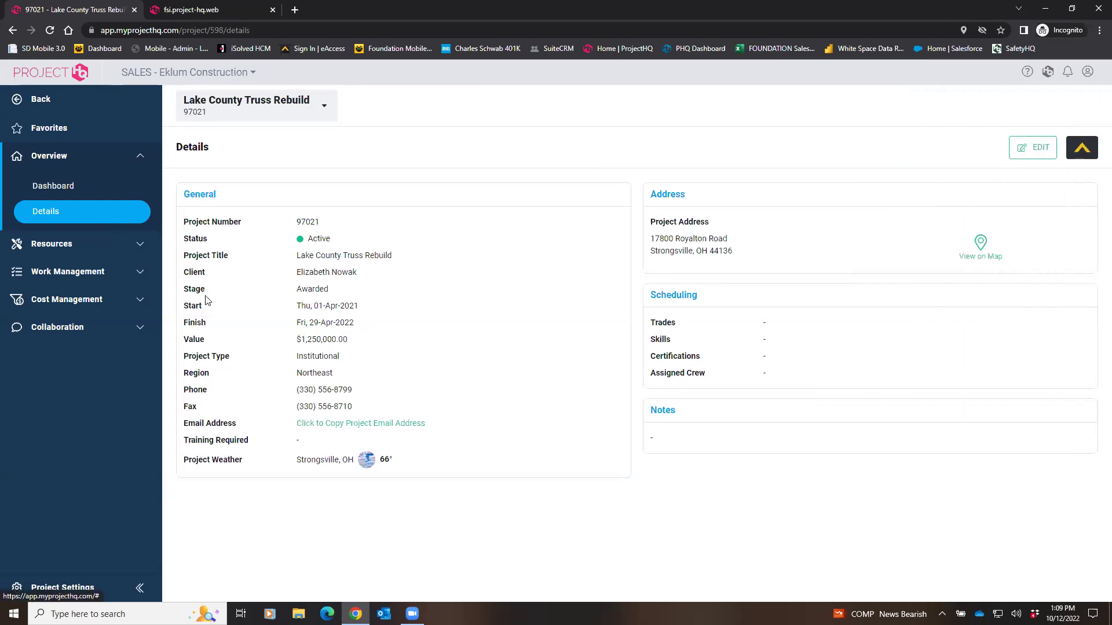
Open the project schedule for the month and view the information for Lake County Truss Rebuild's #28 Mobilization task
left_click(85, 246)
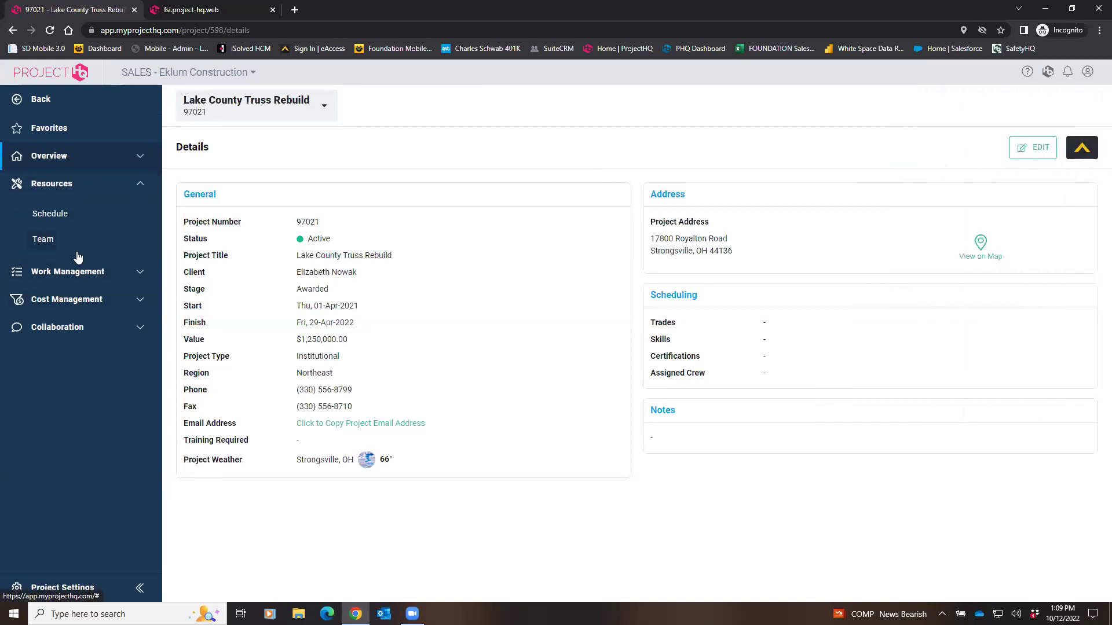
left_click(64, 217)
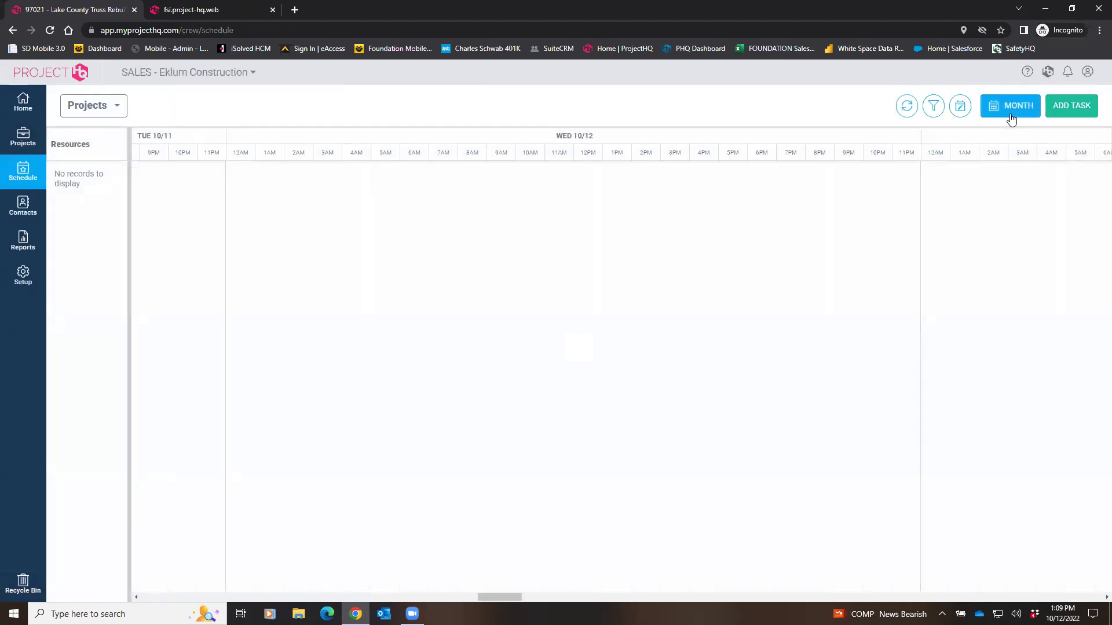
left_click(1011, 113)
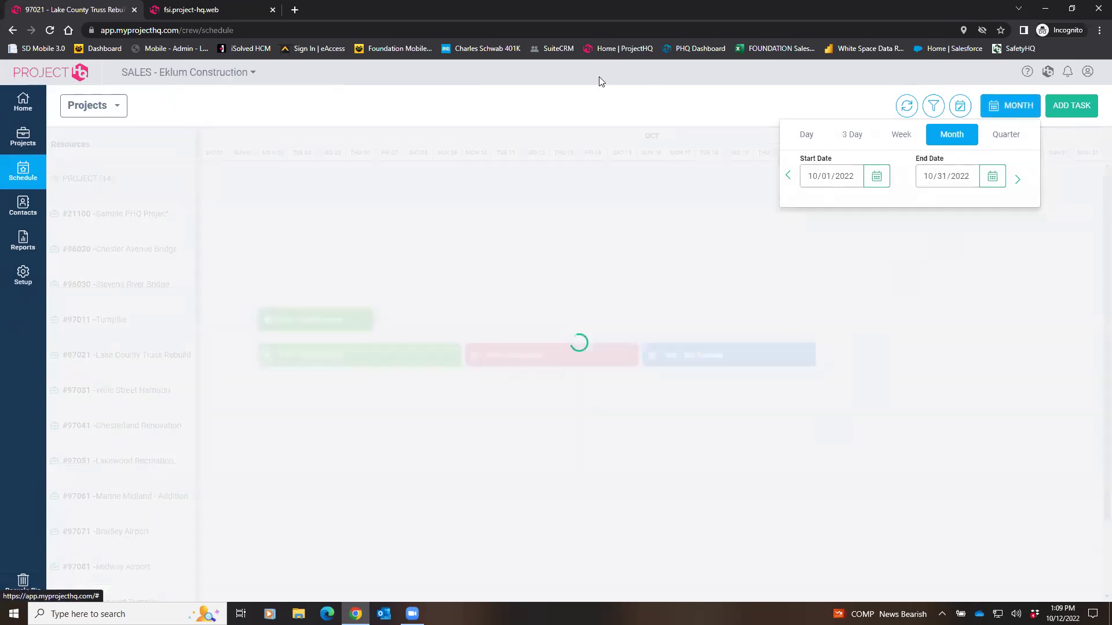
left_click(584, 87)
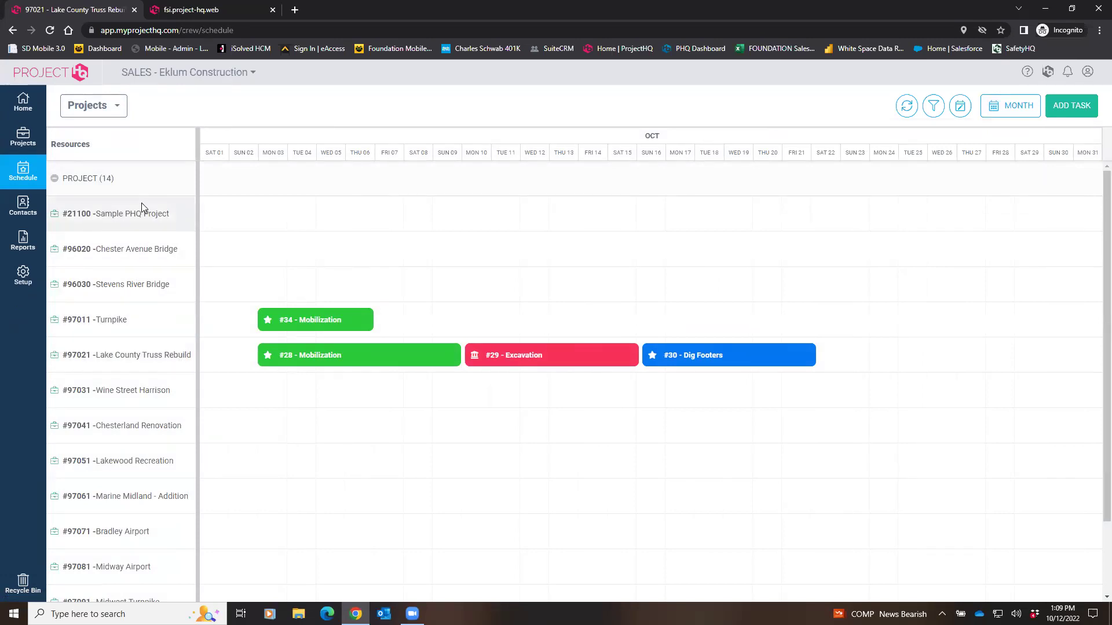
left_click(323, 360)
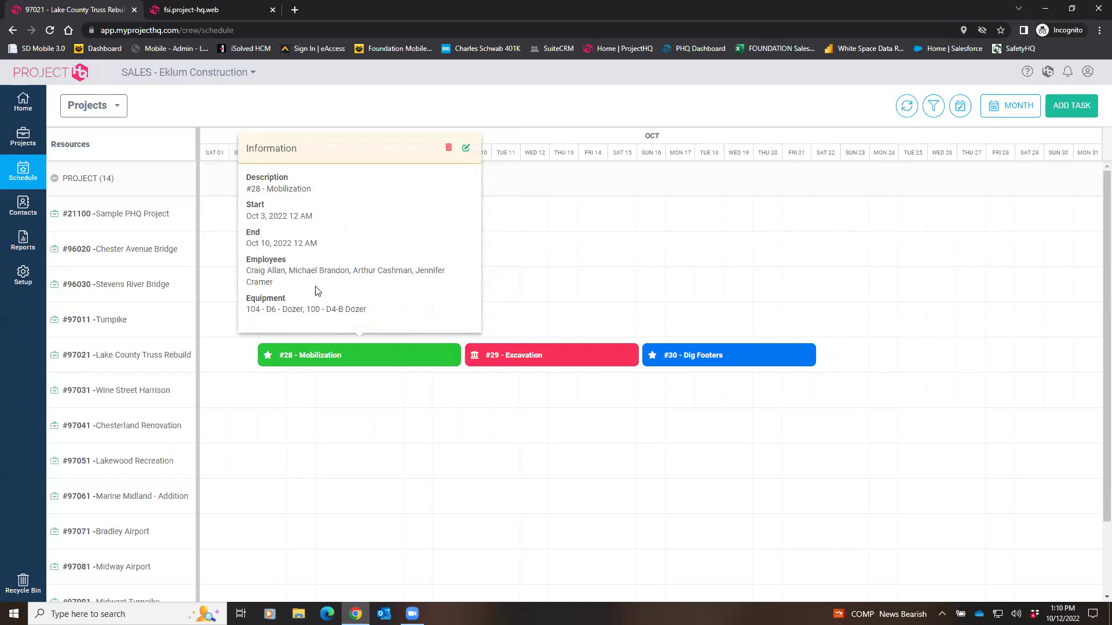
Return to the Lake County Truss Rebuild project and view its team contacts
left_click(15, 146)
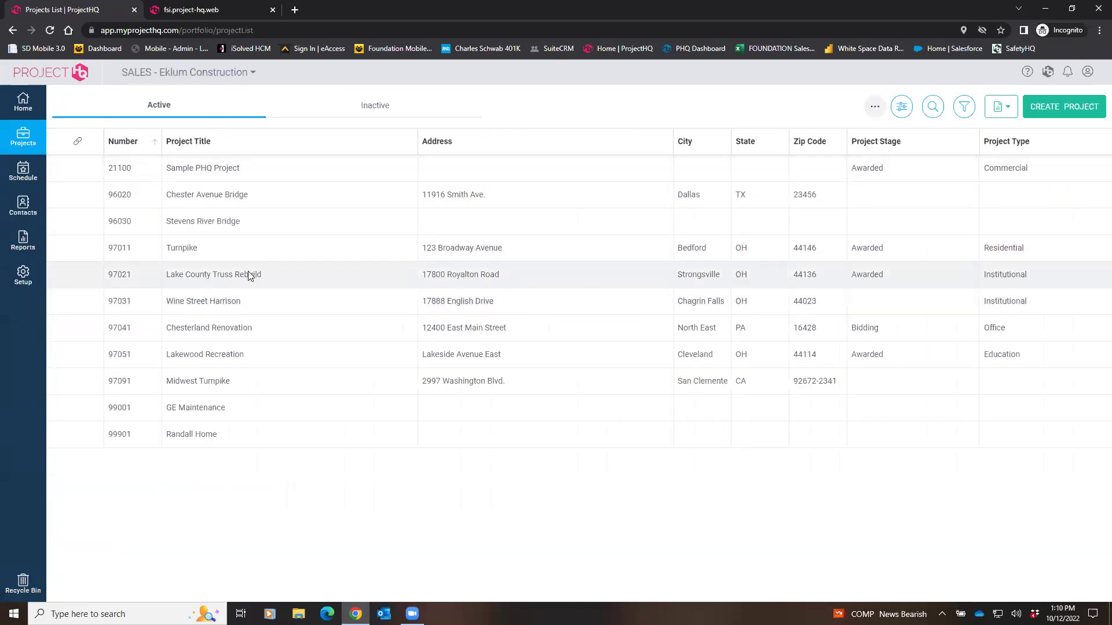
left_click(248, 274)
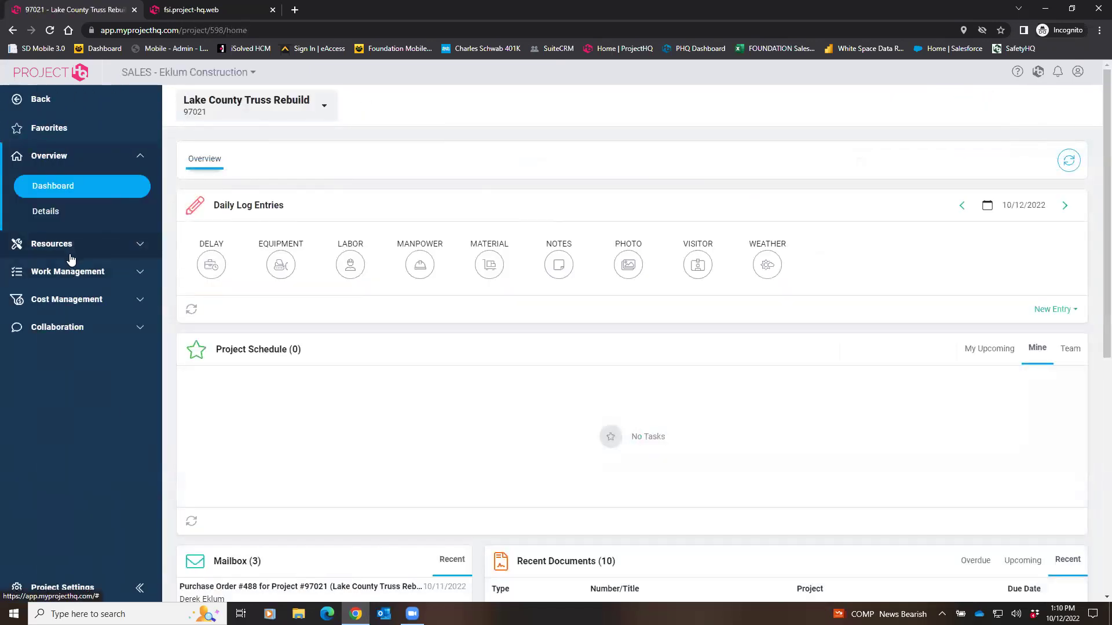
left_click(70, 255)
left_click(75, 243)
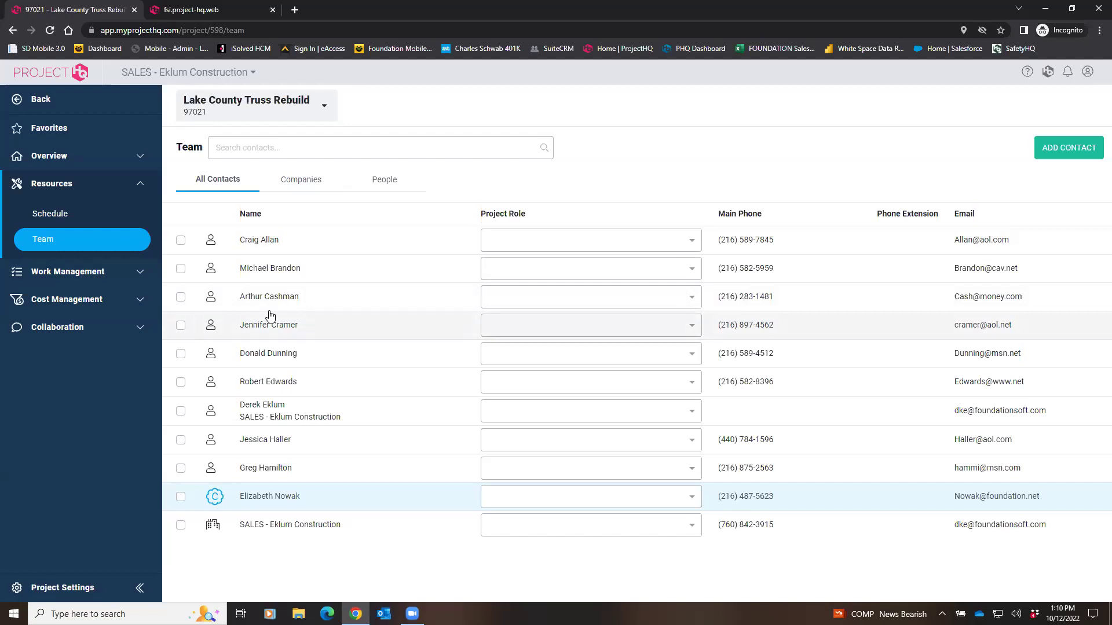
Open the project's action items and show those assigned to the whole team
left_click(71, 276)
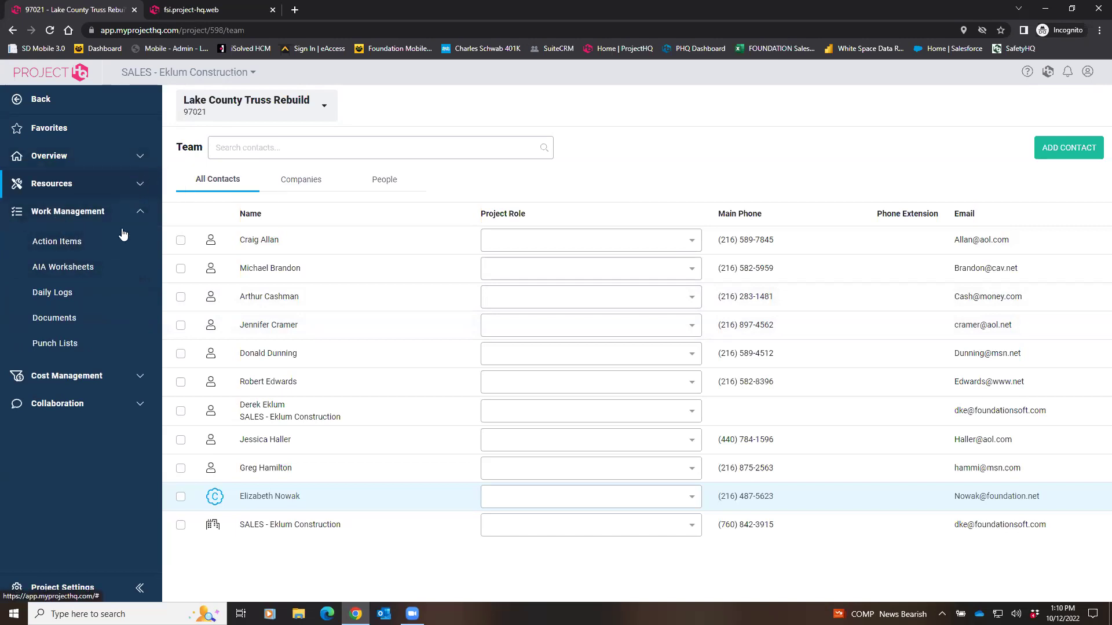
left_click(36, 239)
left_click(479, 182)
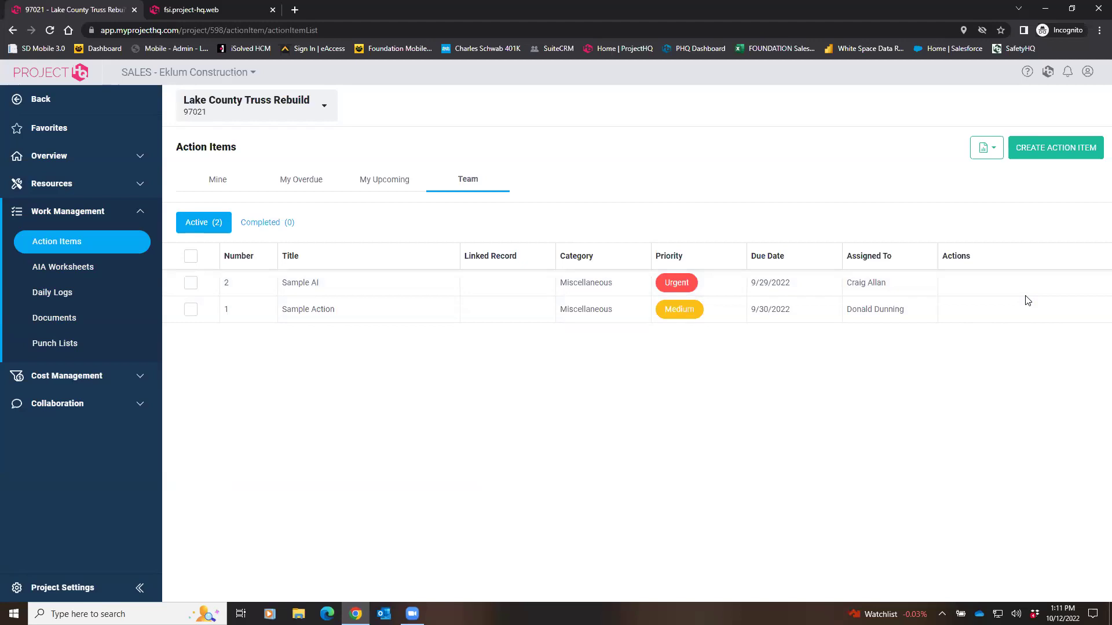
mouse_move(1027, 299)
Review Section 1's schedule of values and Application 1 in the project's AIA worksheets
left_click(72, 265)
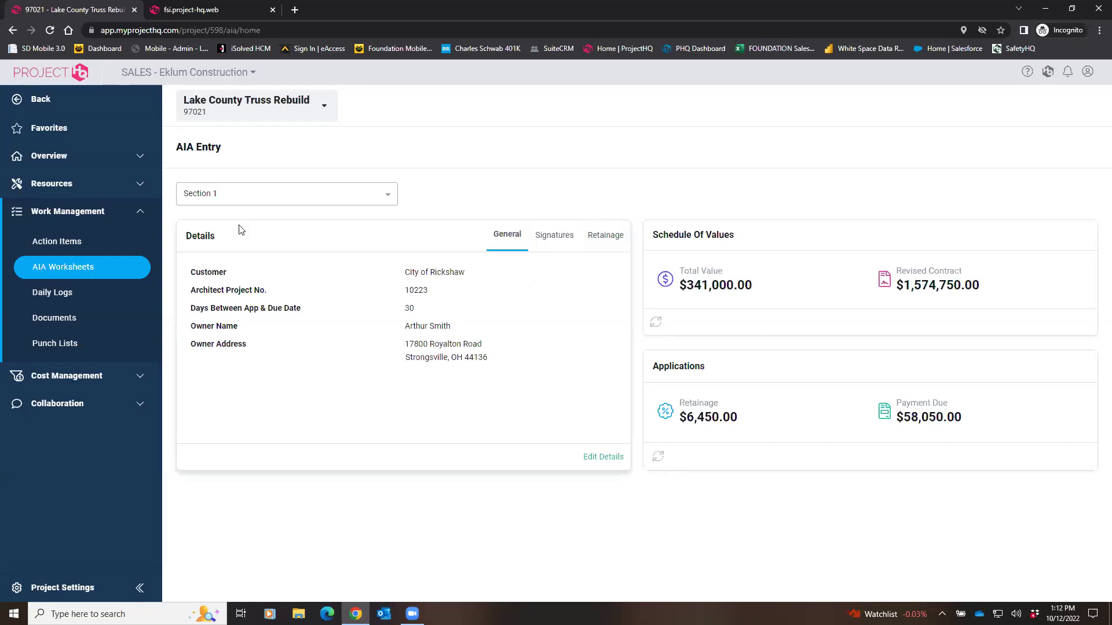
left_click(696, 236)
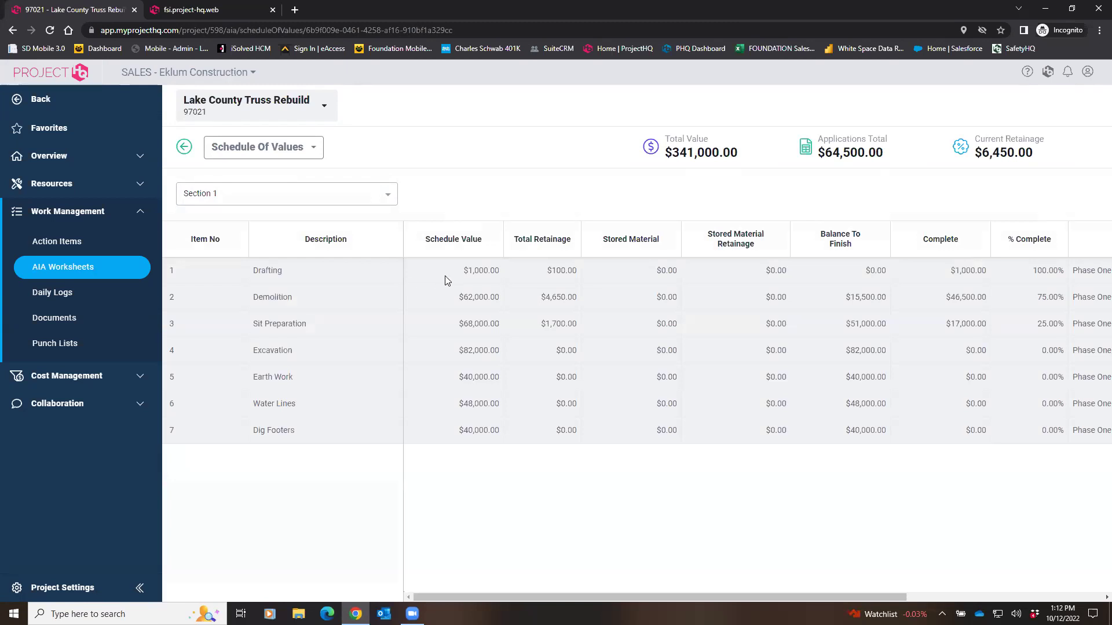
left_click(272, 151)
left_click(266, 180)
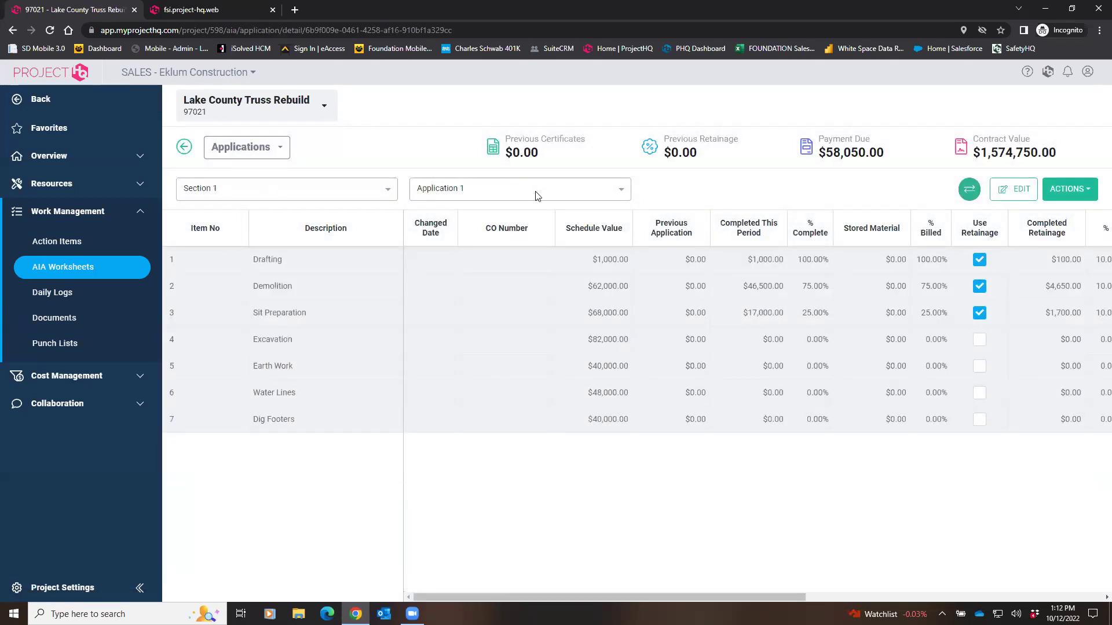
left_click(547, 191)
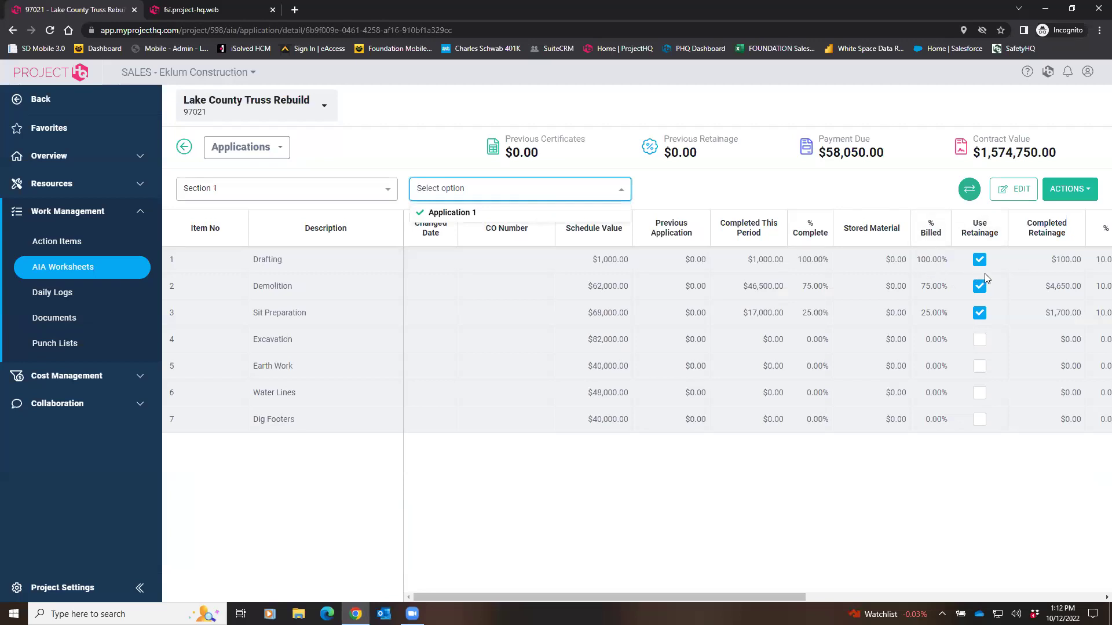
left_click(921, 201)
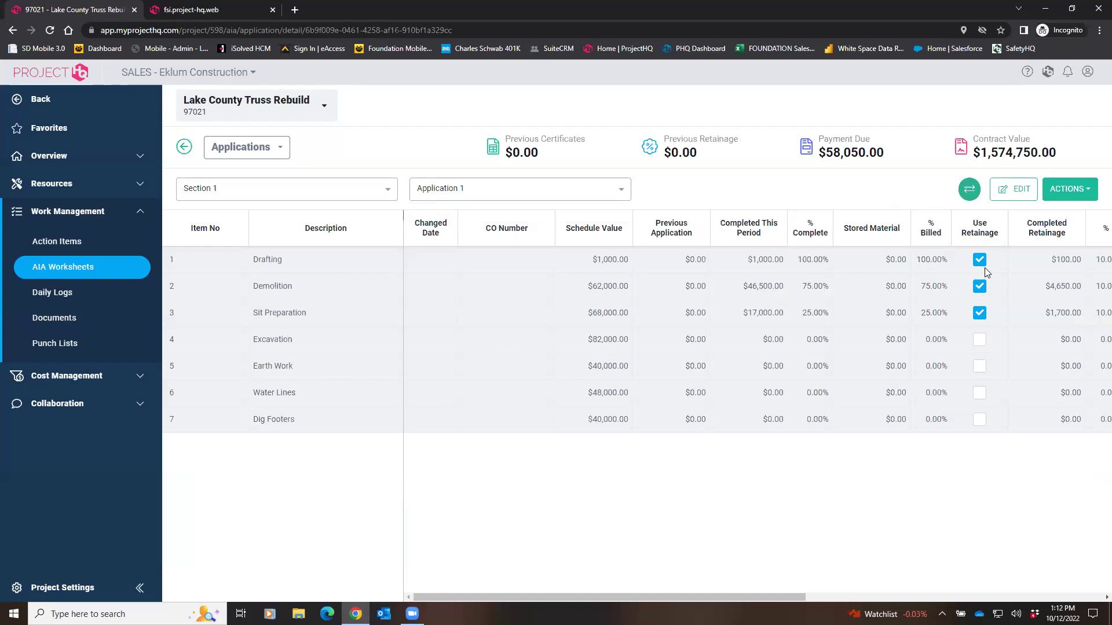
View both pages of Application 1's AIA billing report in G702 CMA/G703 format
left_click(1068, 189)
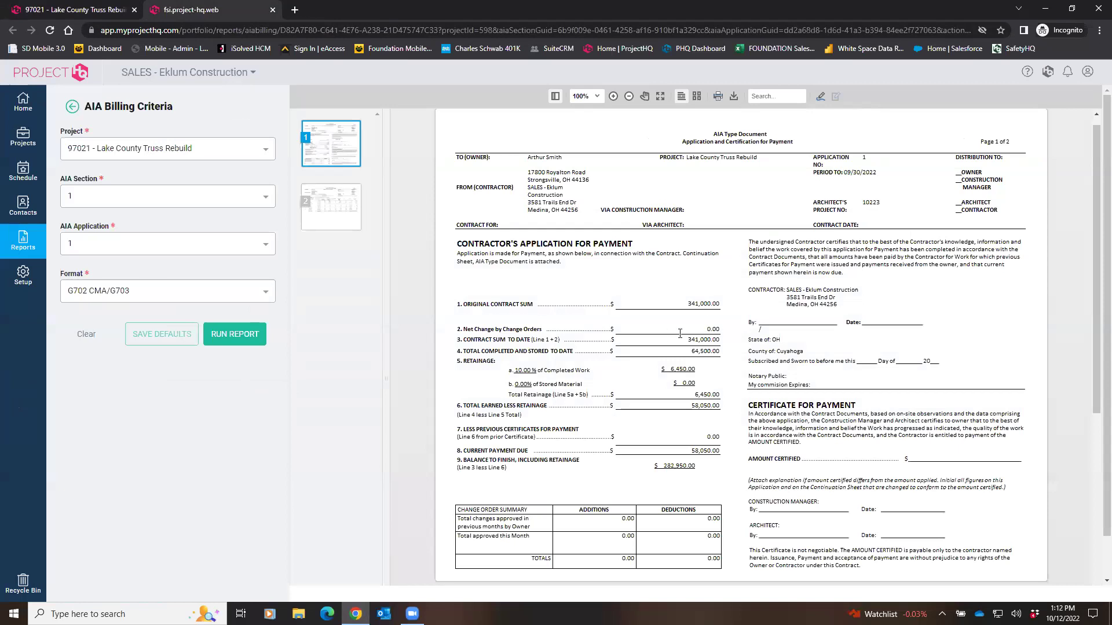
left_click(339, 204)
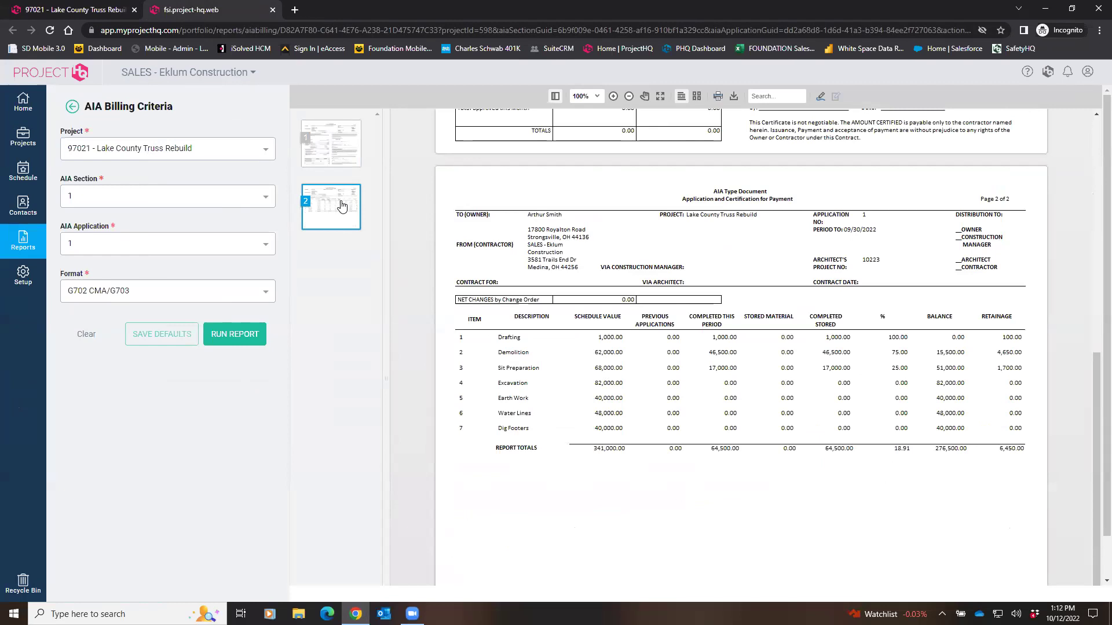
left_click(340, 178)
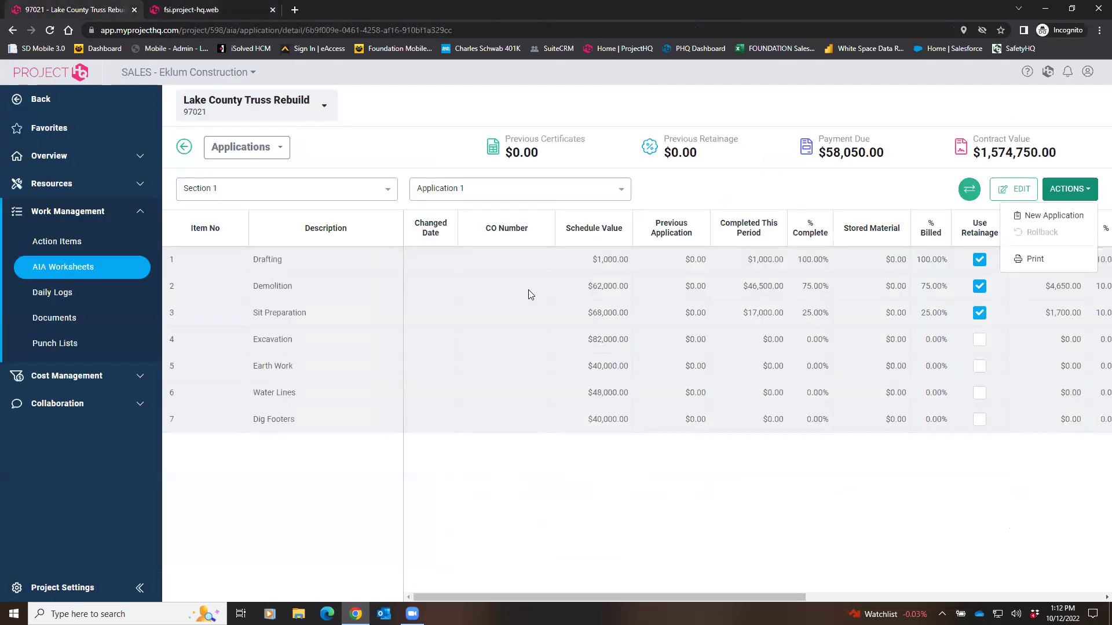
Return to Application 1 and open its Foundation sync information to check the schedule of values' last sync
left_click(969, 189)
left_click(938, 249)
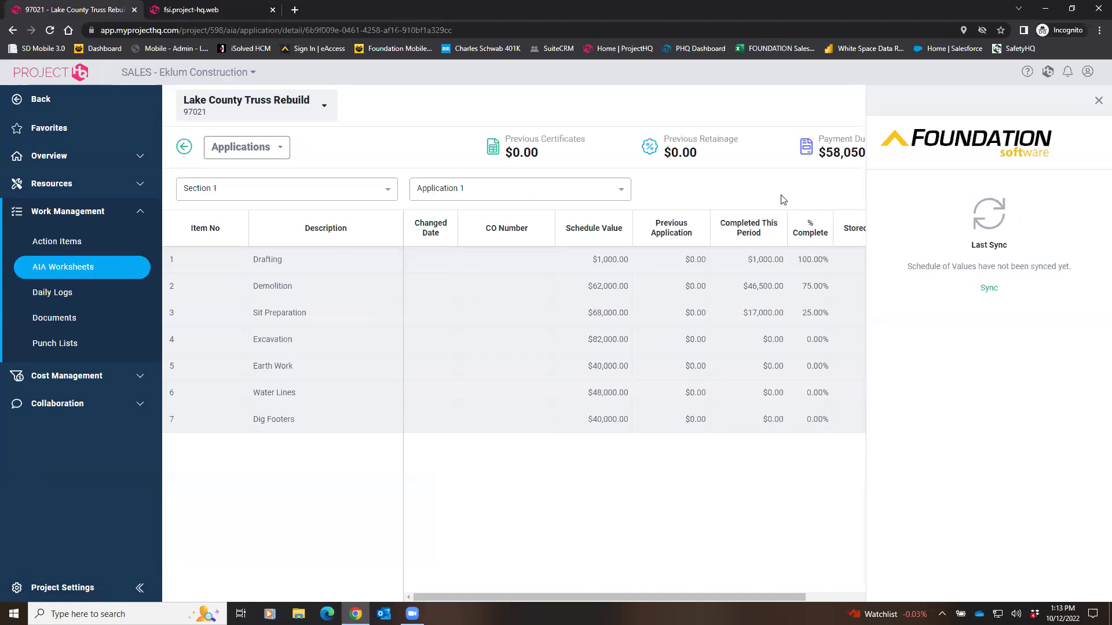
Close the Foundation sync information, leave Application 1 and open the project's daily logs
left_click(1098, 101)
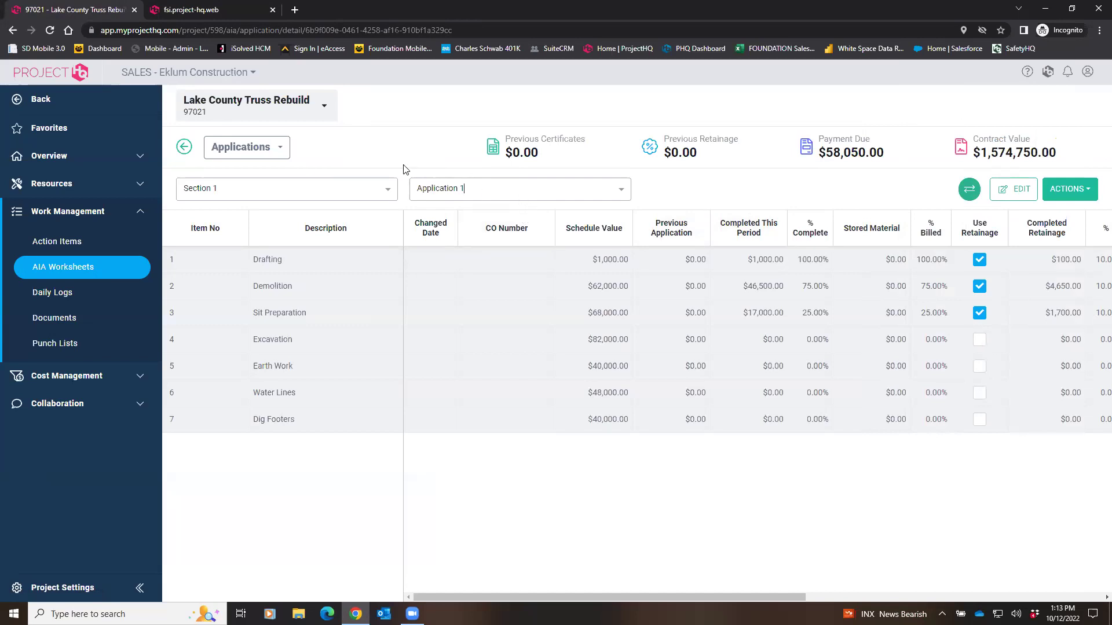
left_click(185, 146)
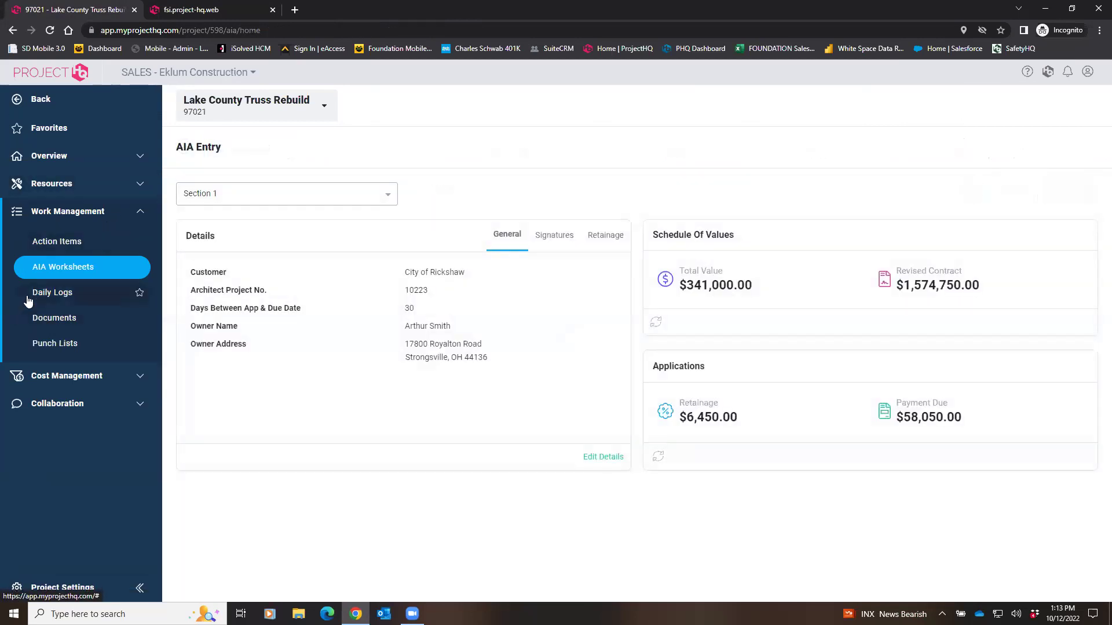
left_click(54, 298)
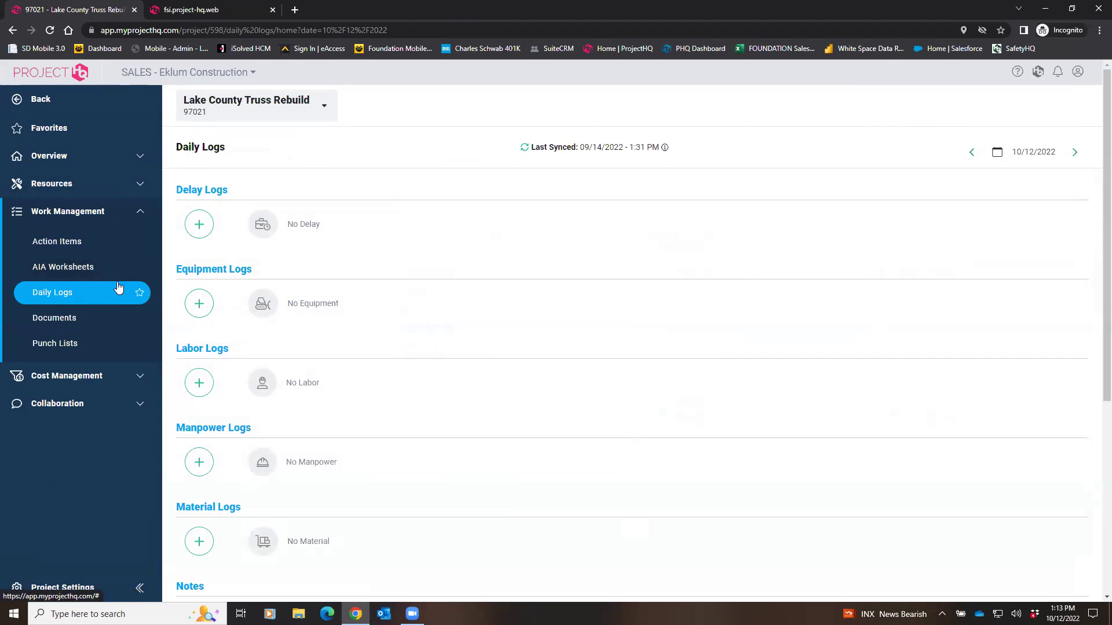
View the project's standard and user-defined documents, followed by its punch lists
left_click(92, 318)
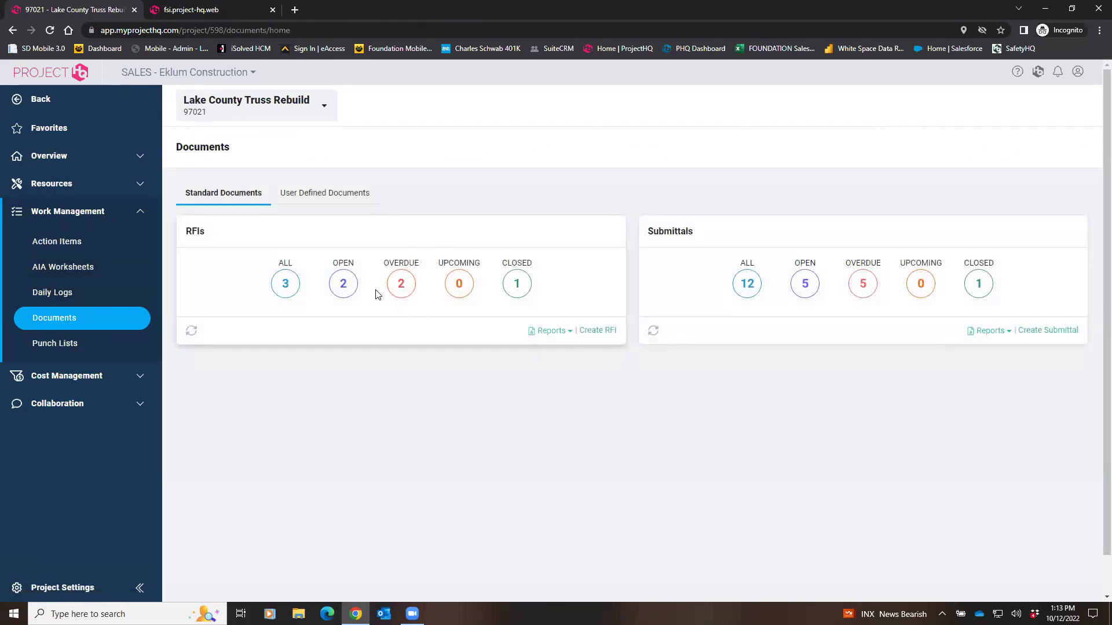
left_click(318, 196)
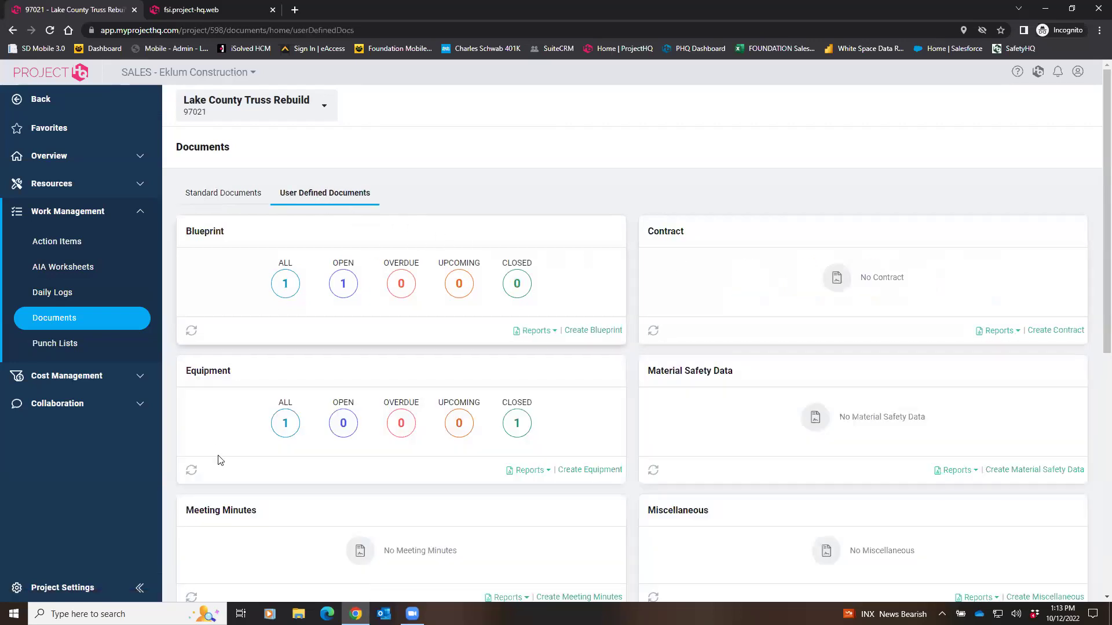
left_click(81, 346)
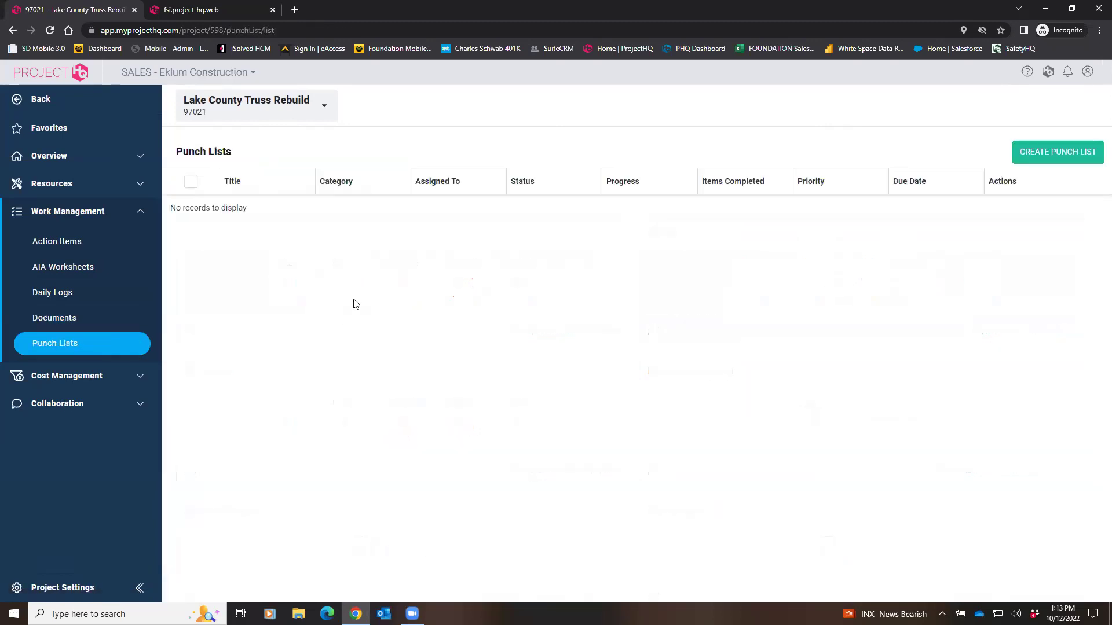
Open the project's budget and expand cost code 1020 - Drafting into its cost classes
left_click(73, 378)
left_click(44, 274)
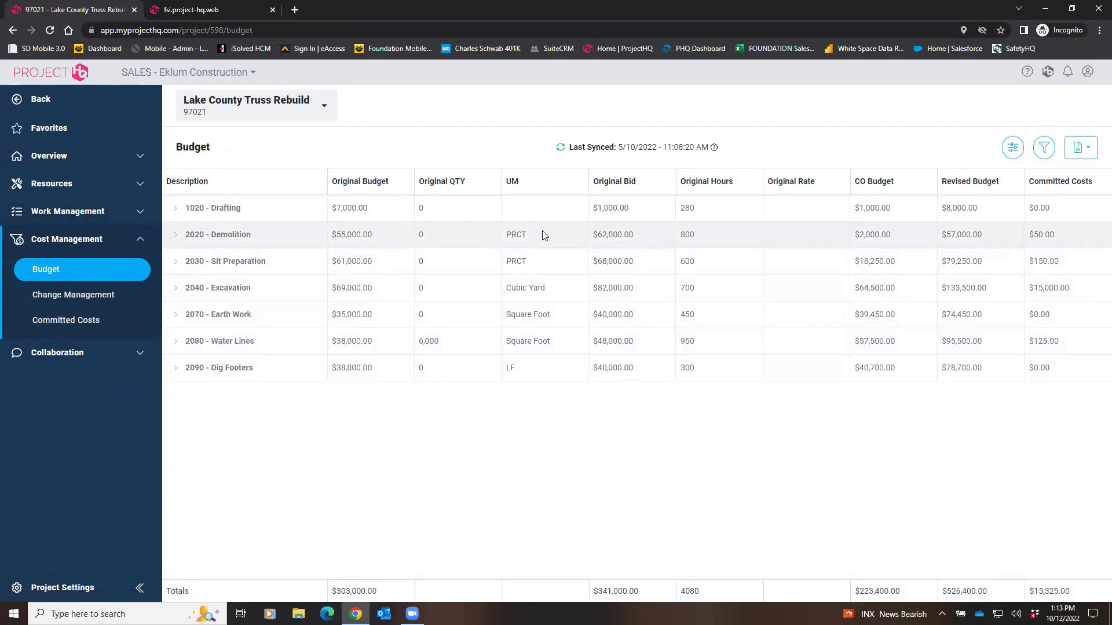
left_click(176, 208)
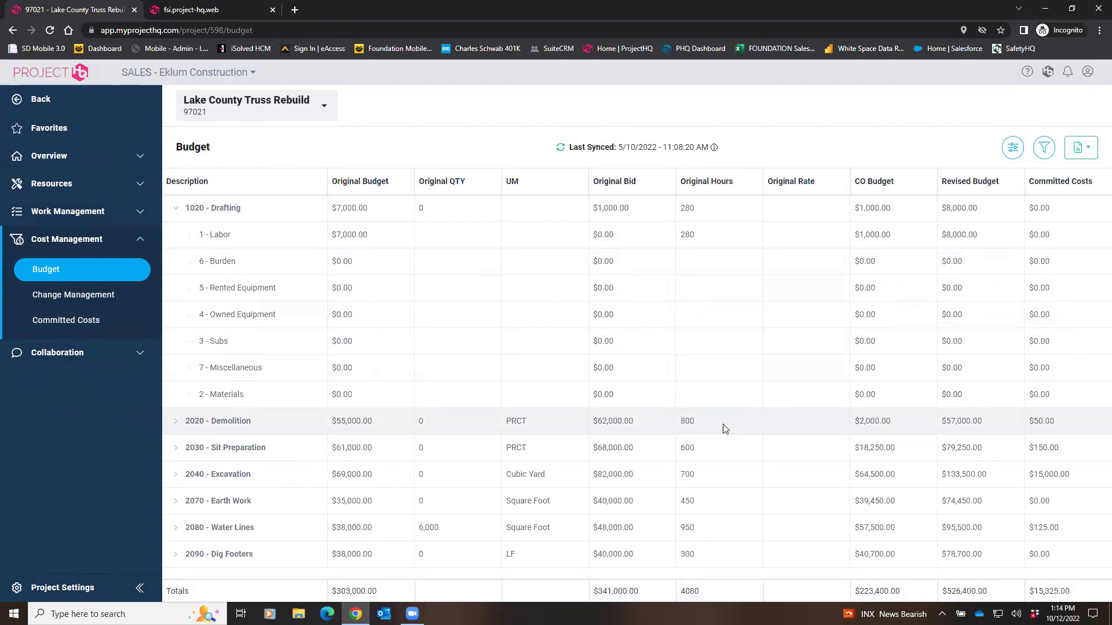
Open the project's change management and browse the list of all RFCs down to the most recent ones
left_click(68, 298)
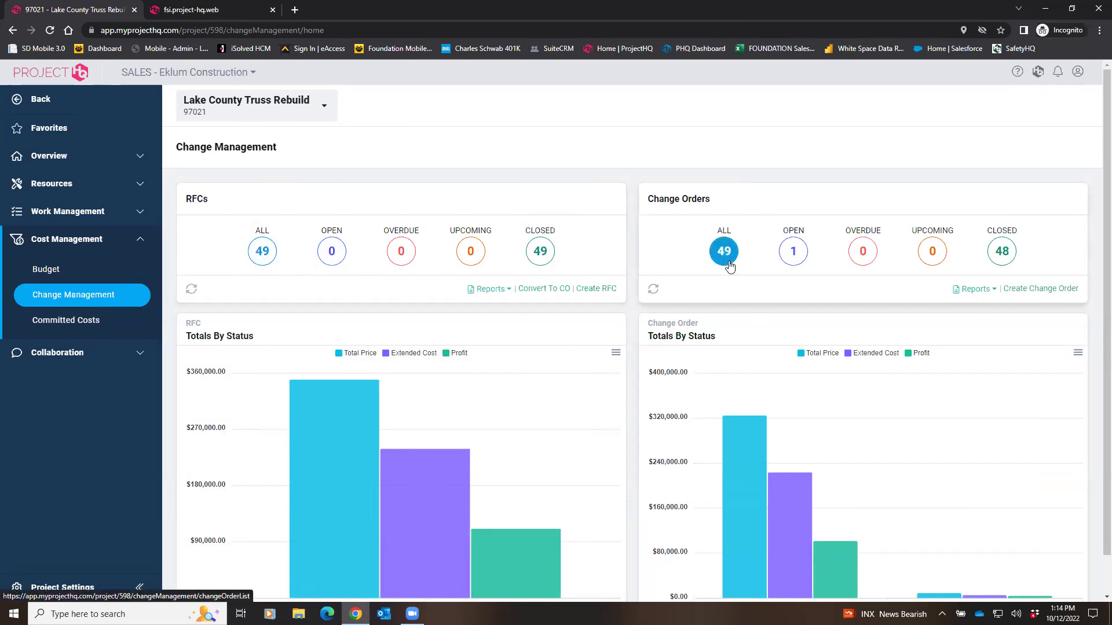
left_click(264, 253)
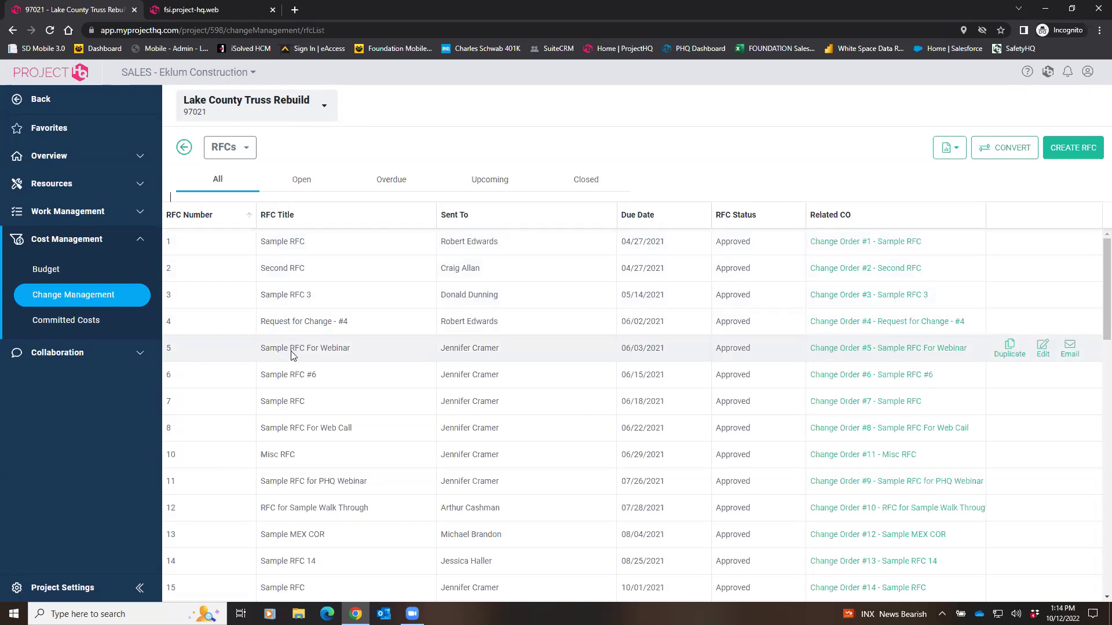
scroll(420, 467, "down", 3)
scroll(420, 466, "down", 13)
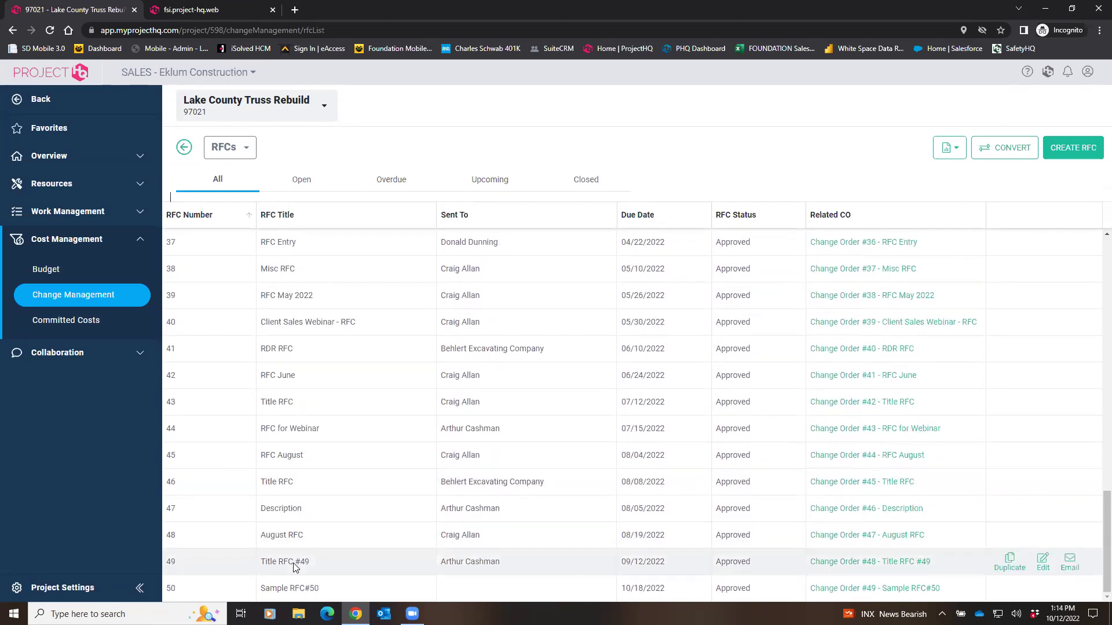
Open RFC #49 and expand the cost code breakdown of its scope of work line
left_click(293, 563)
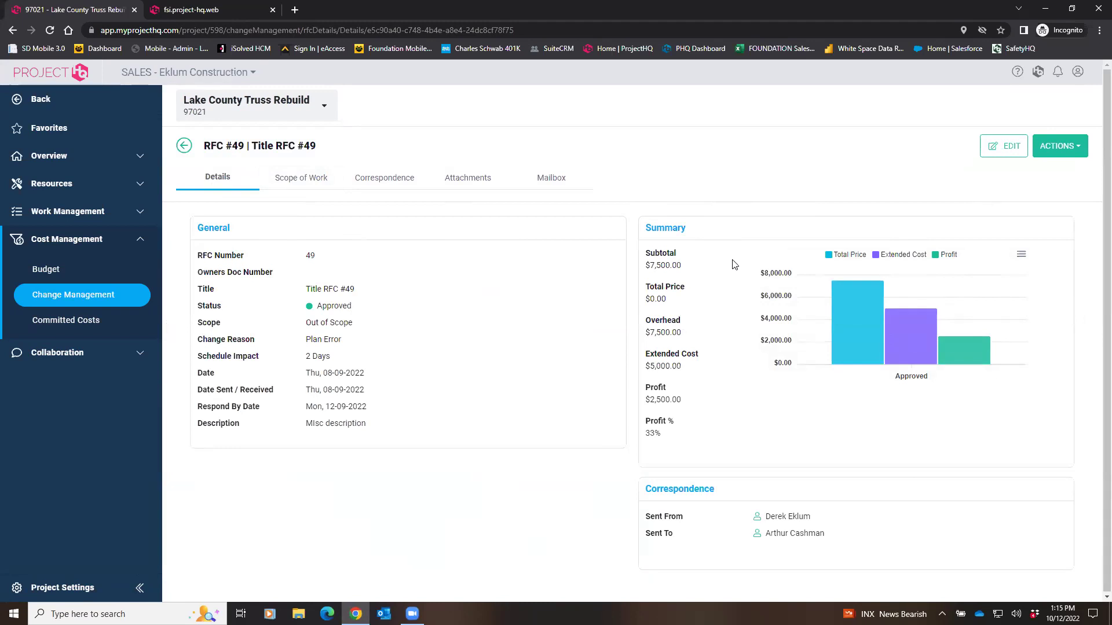
left_click(299, 178)
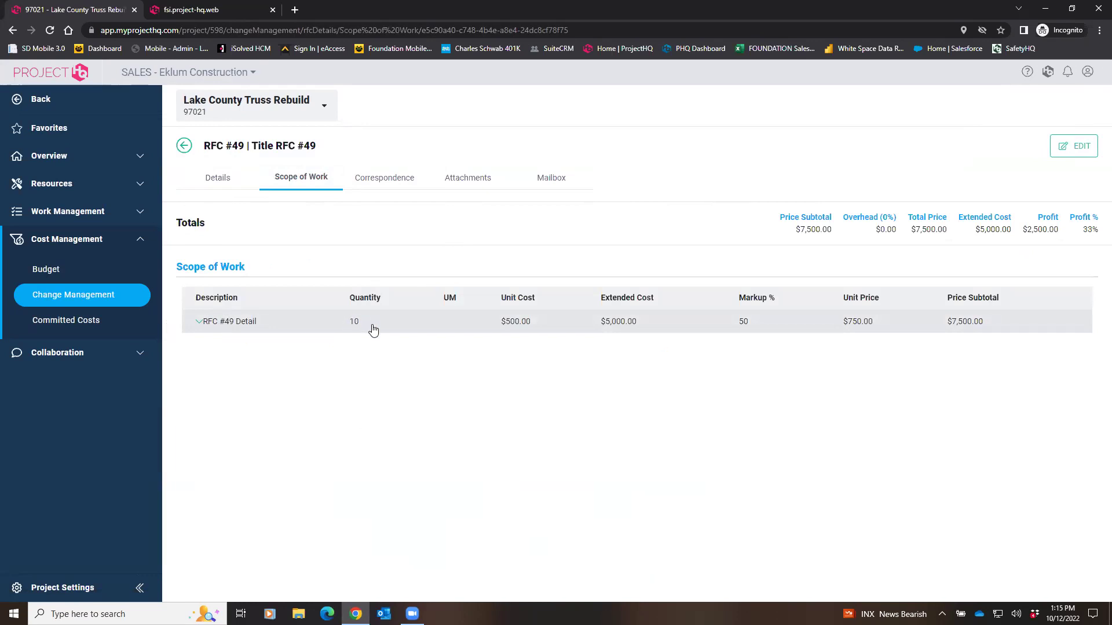
left_click(201, 322)
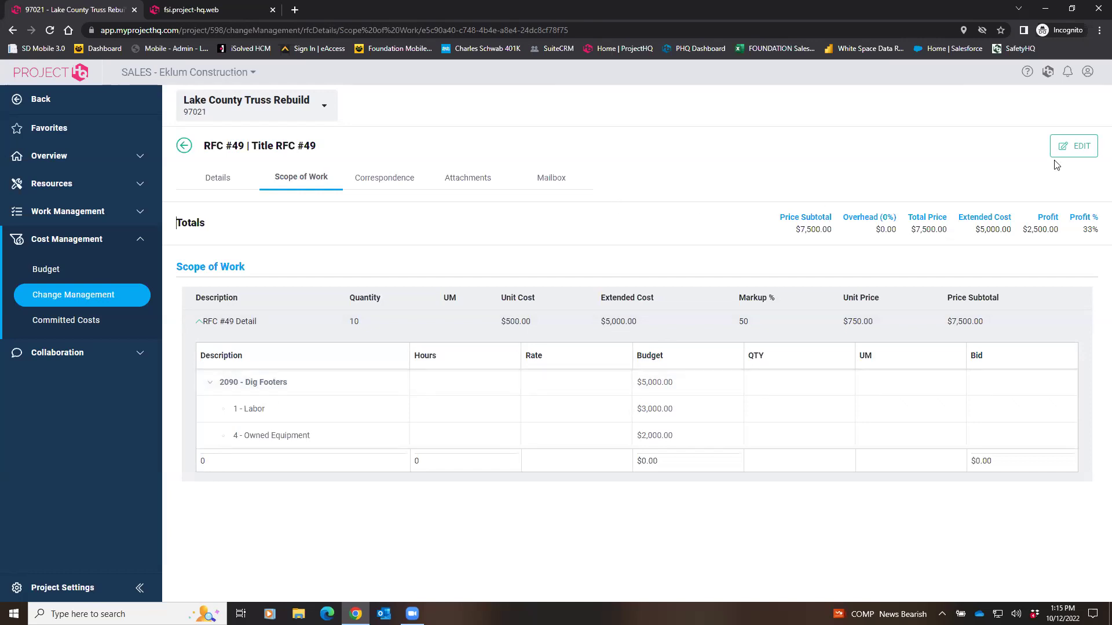
Edit RFC #49's scope of work, adding the row "Sample RFC Line" with quantity 5, unit cost $500 and 50% markup
left_click(1076, 145)
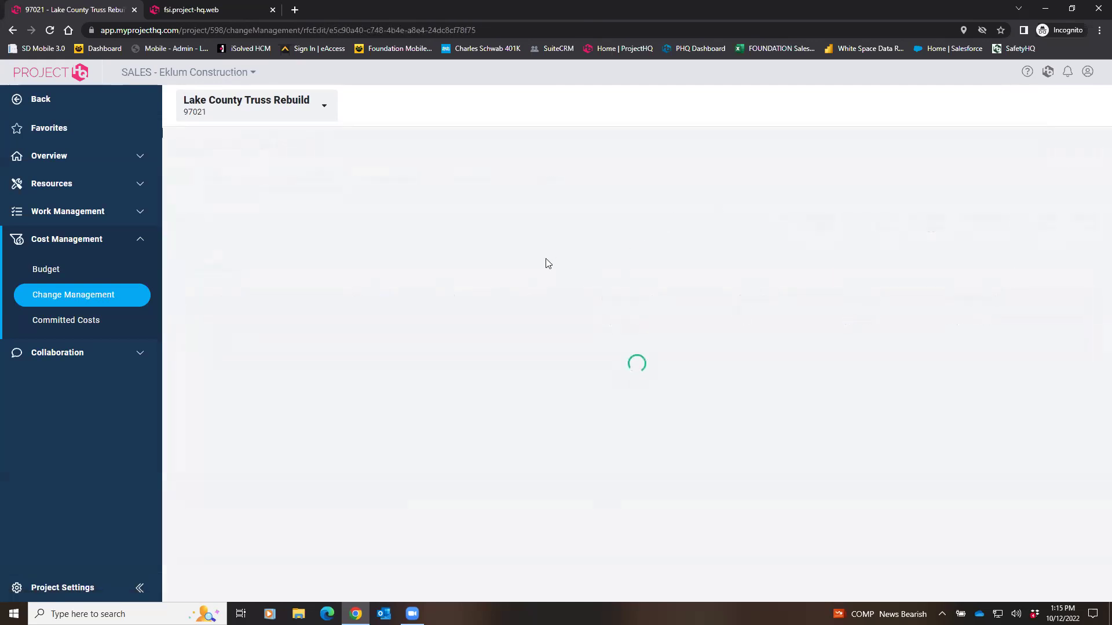
scroll(429, 344, "down", 8)
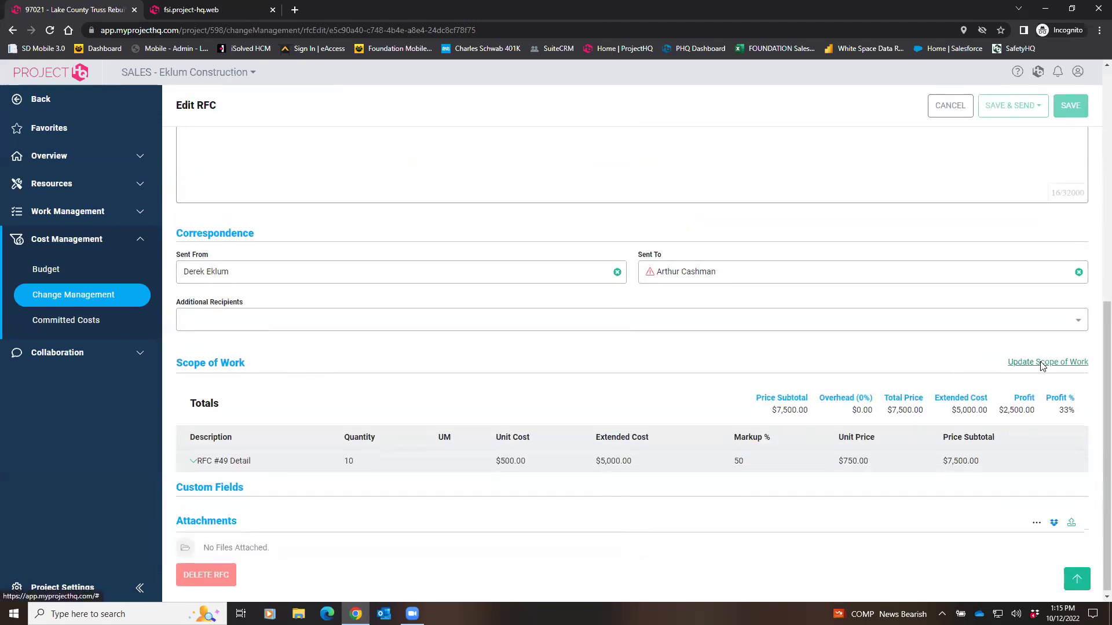
left_click(1041, 366)
left_click(38, 579)
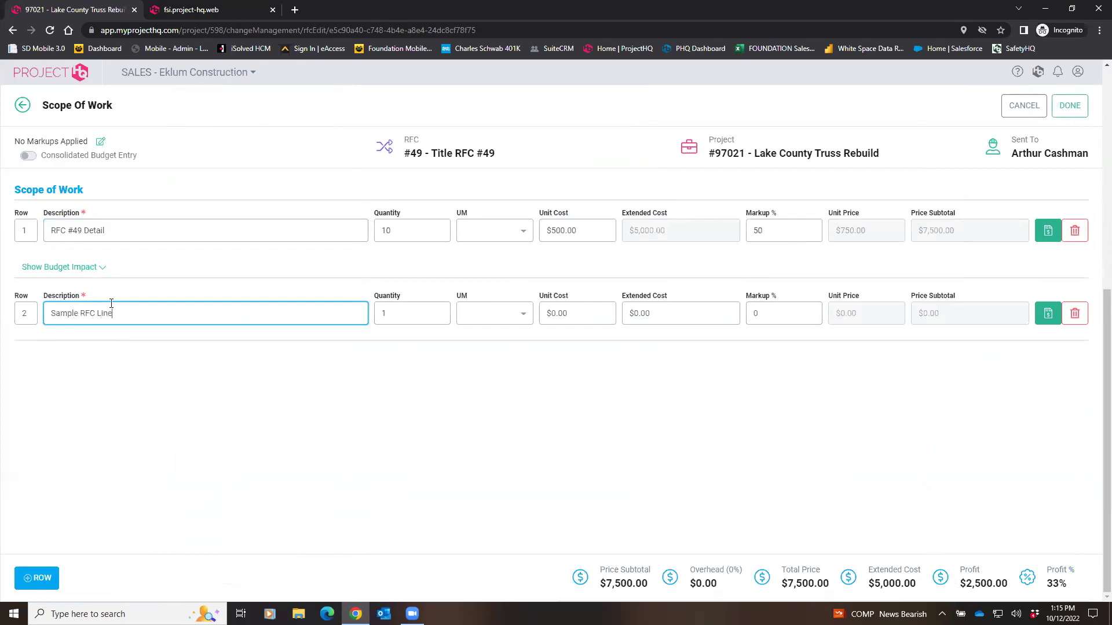
key("Tab")
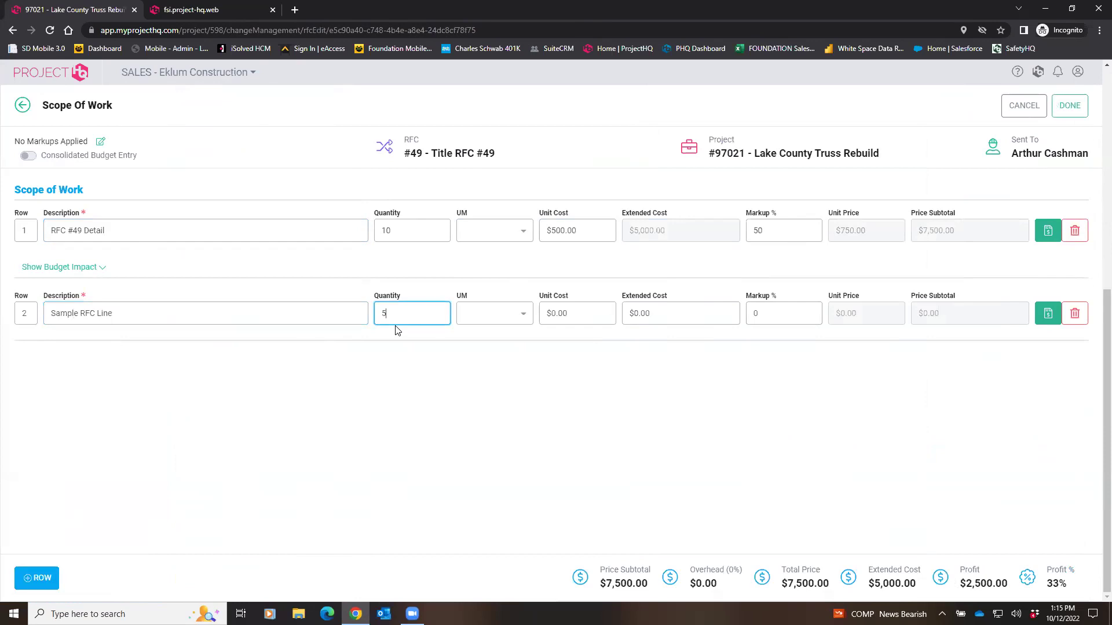
key("Tab")
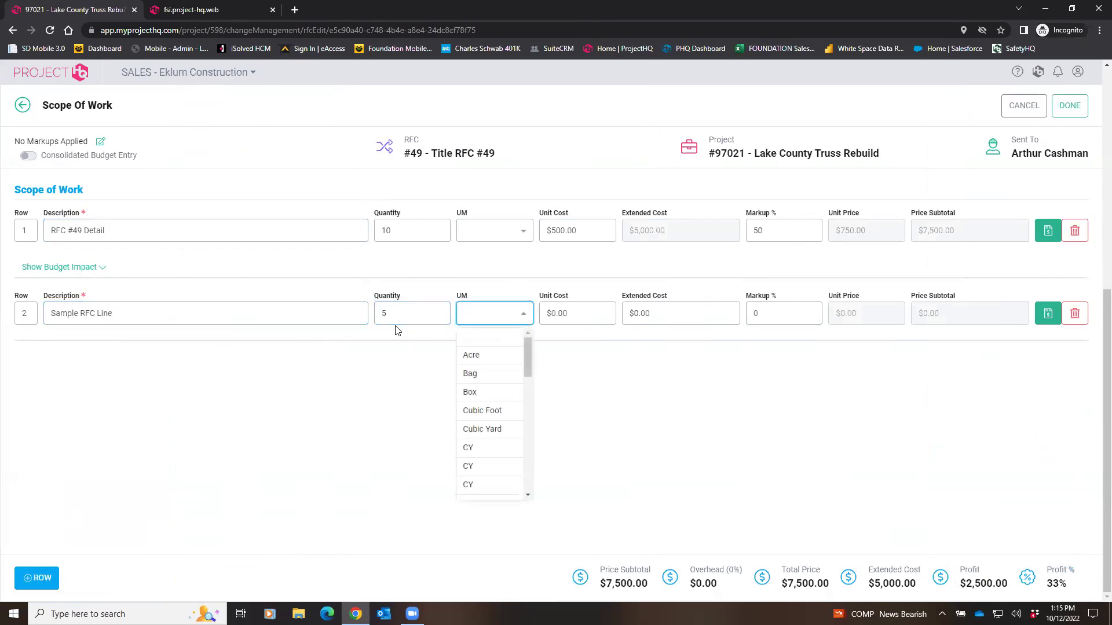
type("e")
key("Tab")
type("500")
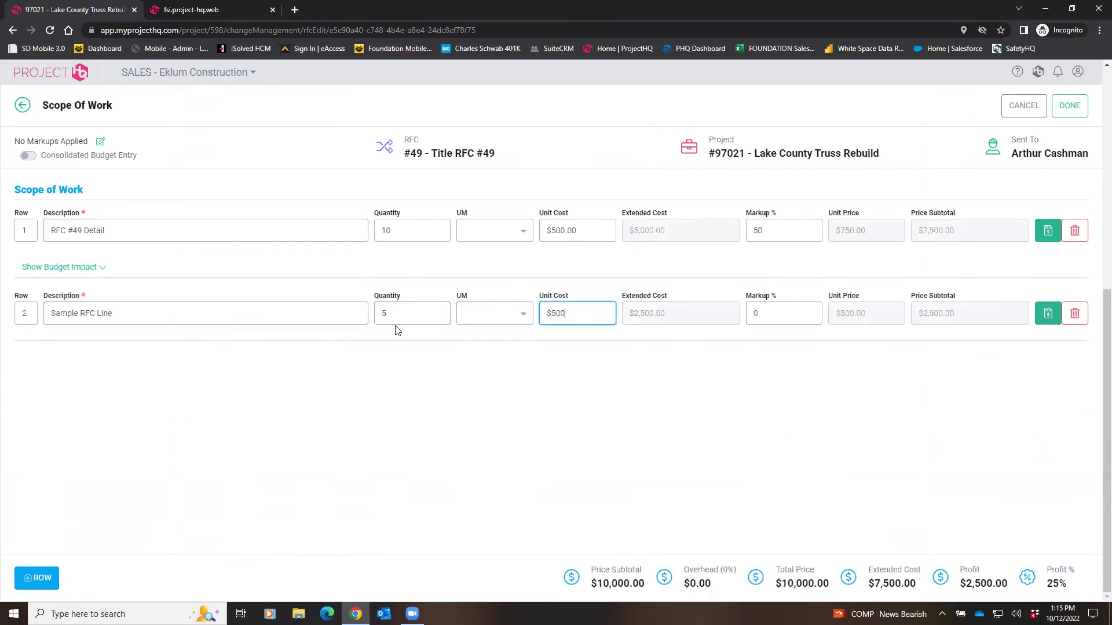
key("Tab")
type("50")
key("Tab")
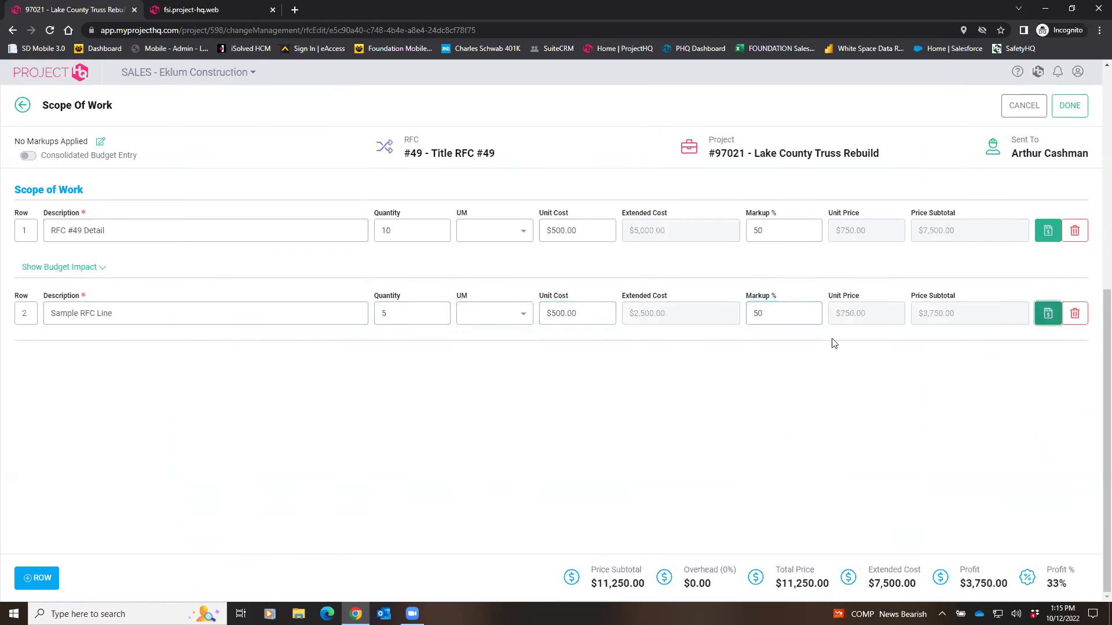
Assign row 2's budget impact to 2070 - Earth Work with $1,500 labor and $1,000 materials, and save the RFC
left_click(1047, 315)
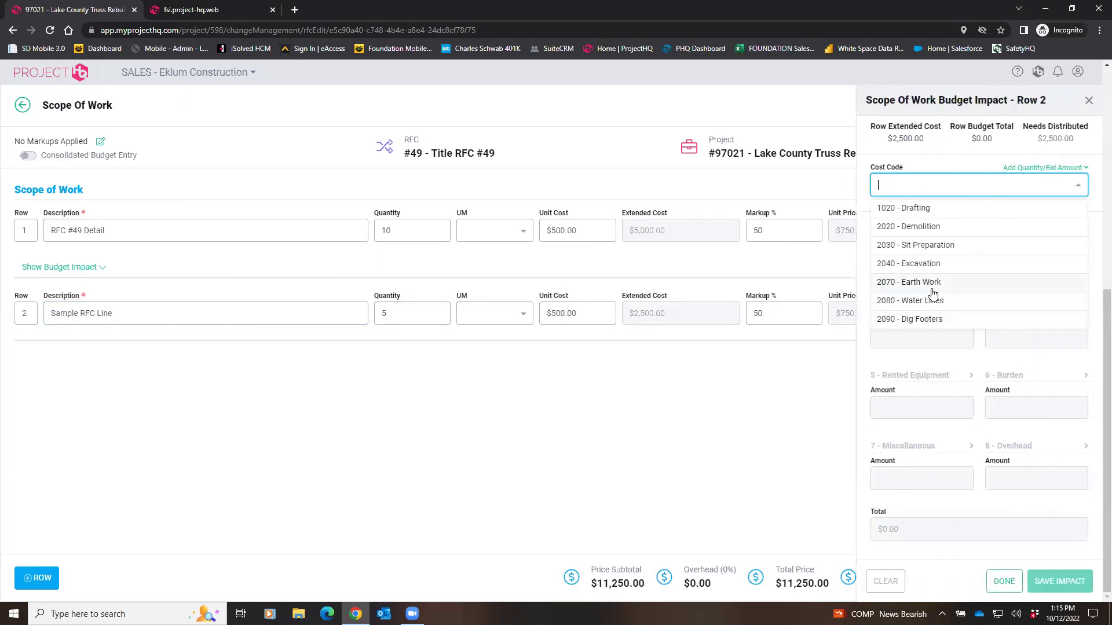
left_click(933, 284)
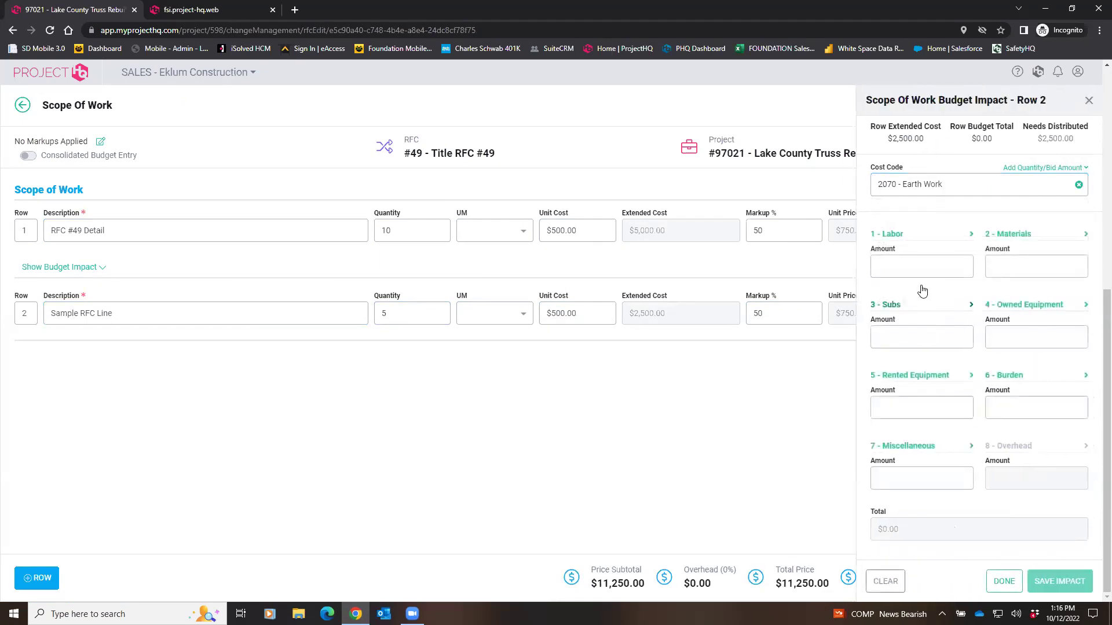
left_click(915, 269)
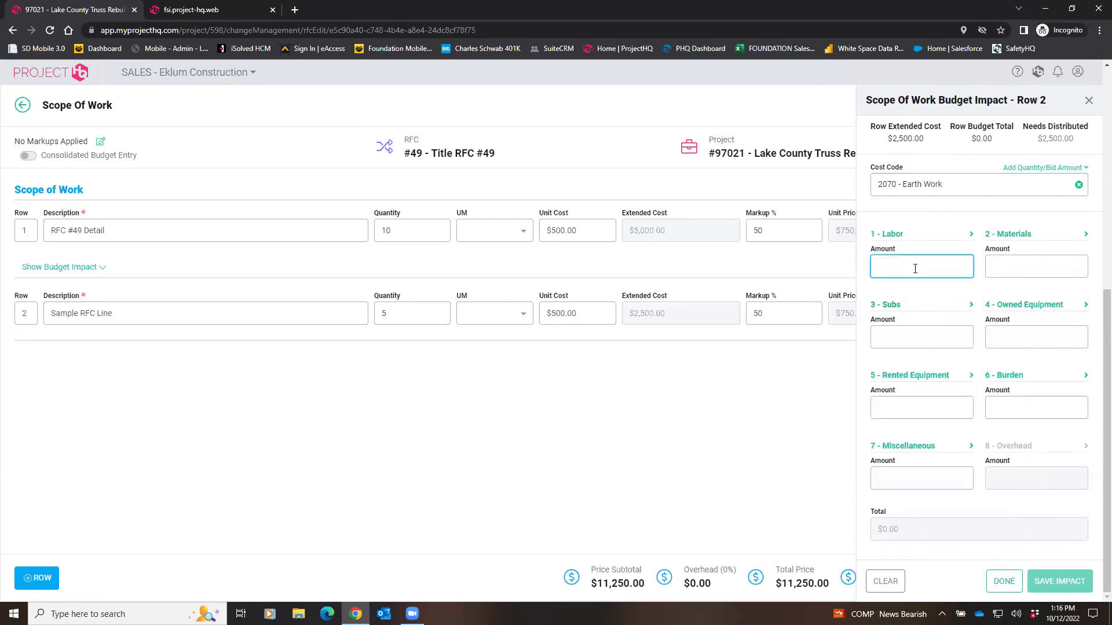
type("1500")
key("Tab")
type("1,000")
left_click(1059, 582)
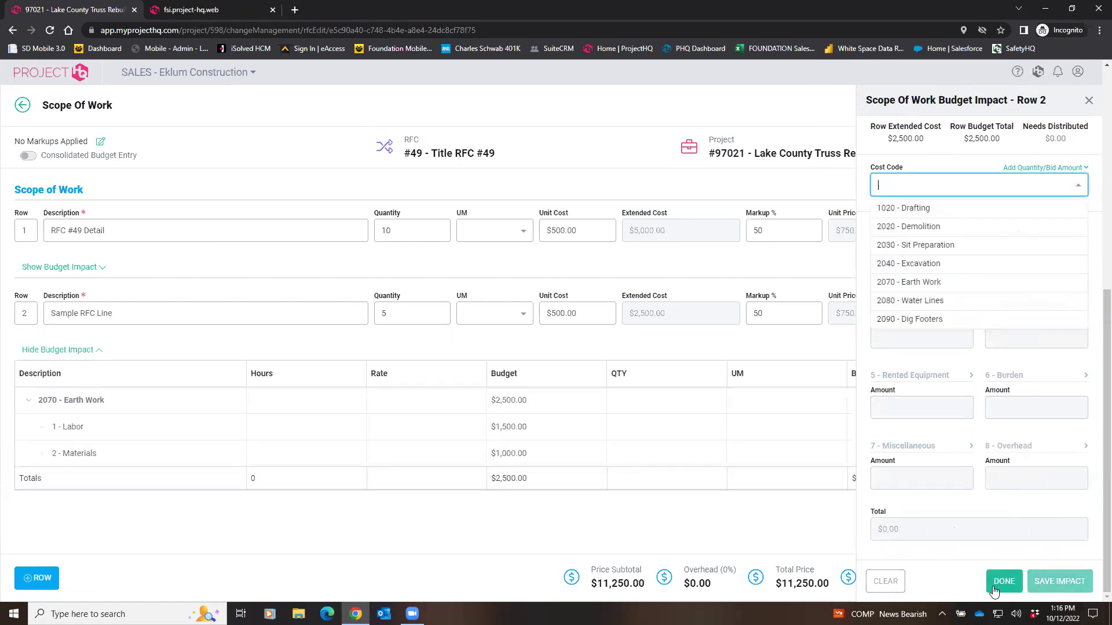
left_click(1004, 582)
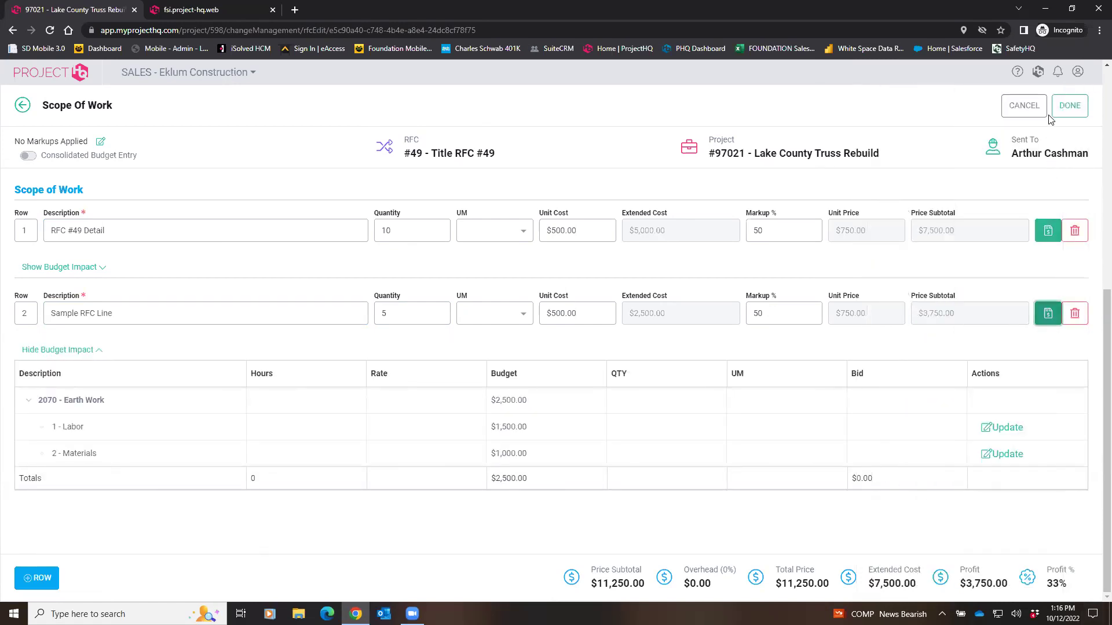
left_click(1067, 107)
left_click(1080, 108)
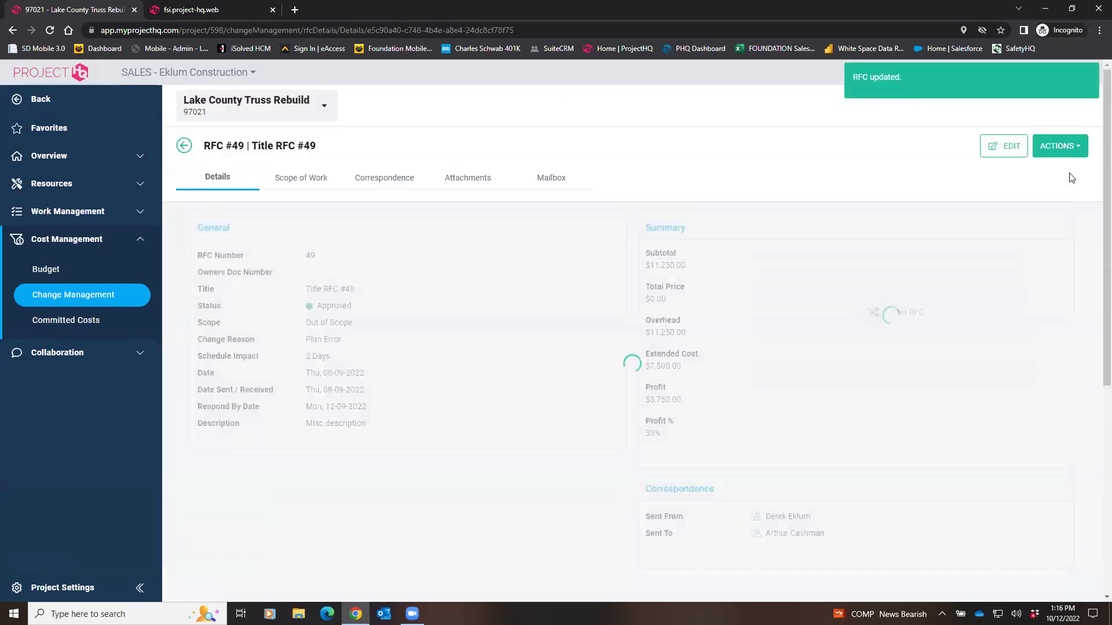
Check which actions are available for RFC #49, including printing, review and email options, without running any
left_click(1073, 153)
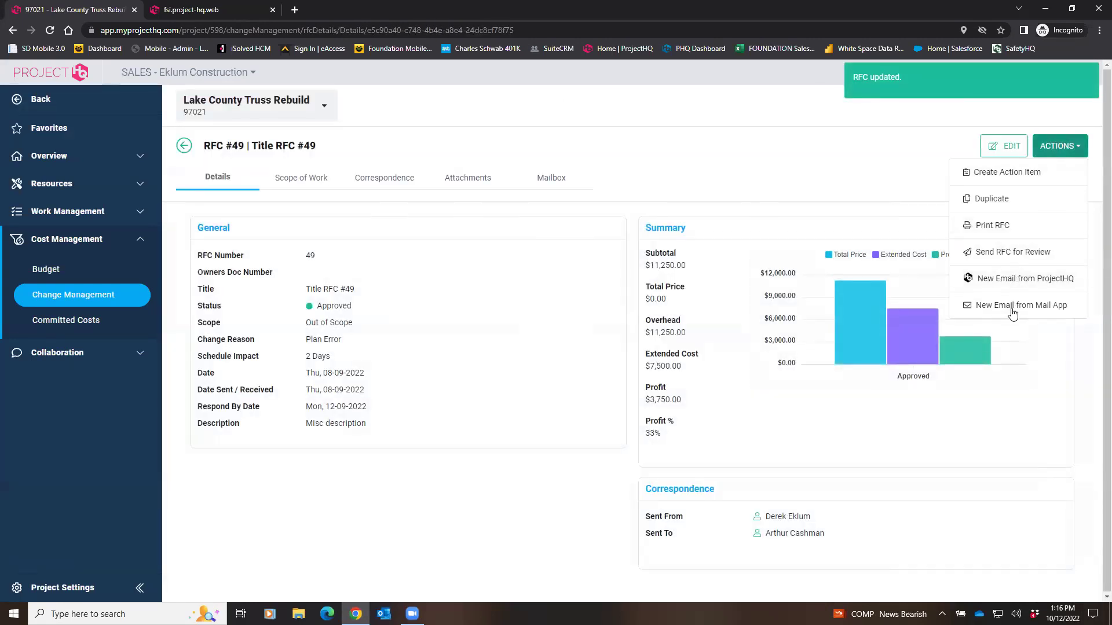
left_click(1013, 210)
left_click(843, 160)
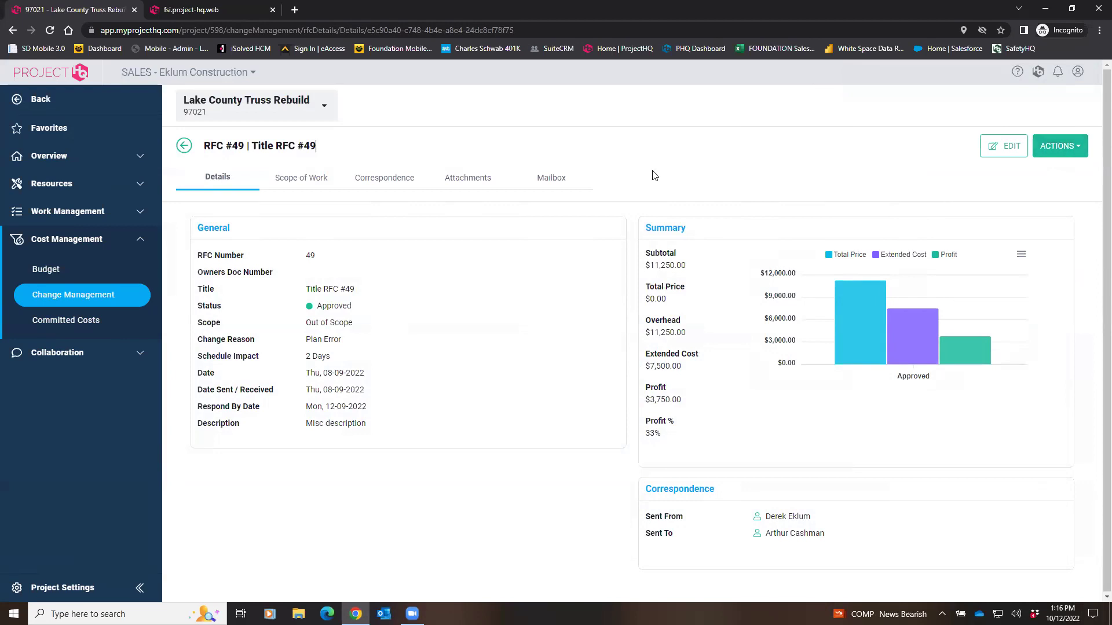
Return to the RFC list and switch it to the project's change orders
left_click(183, 147)
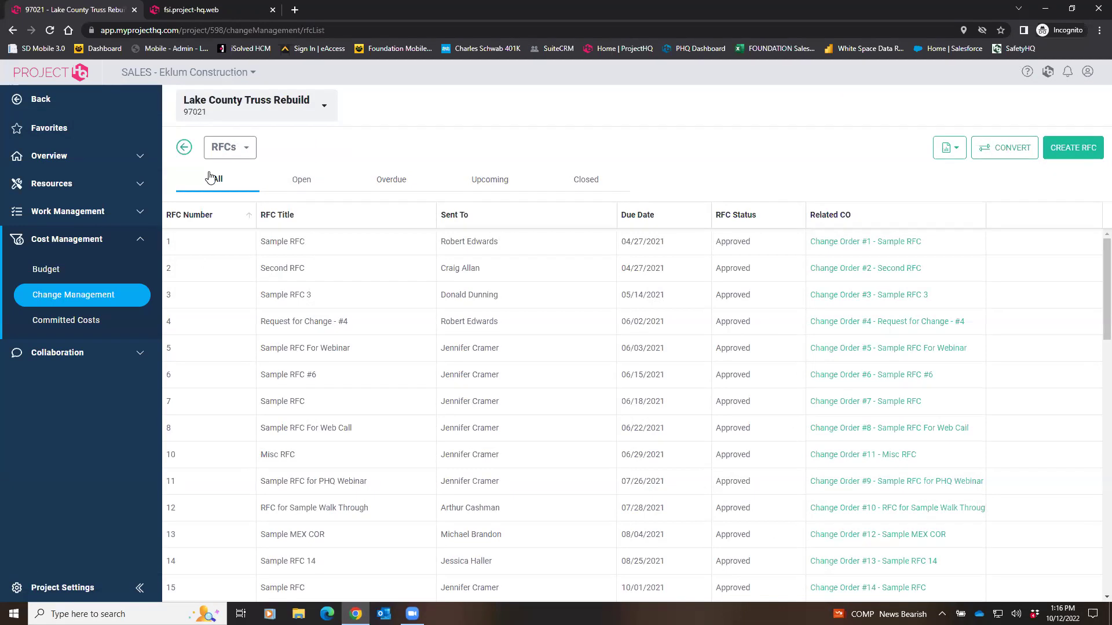
left_click(235, 150)
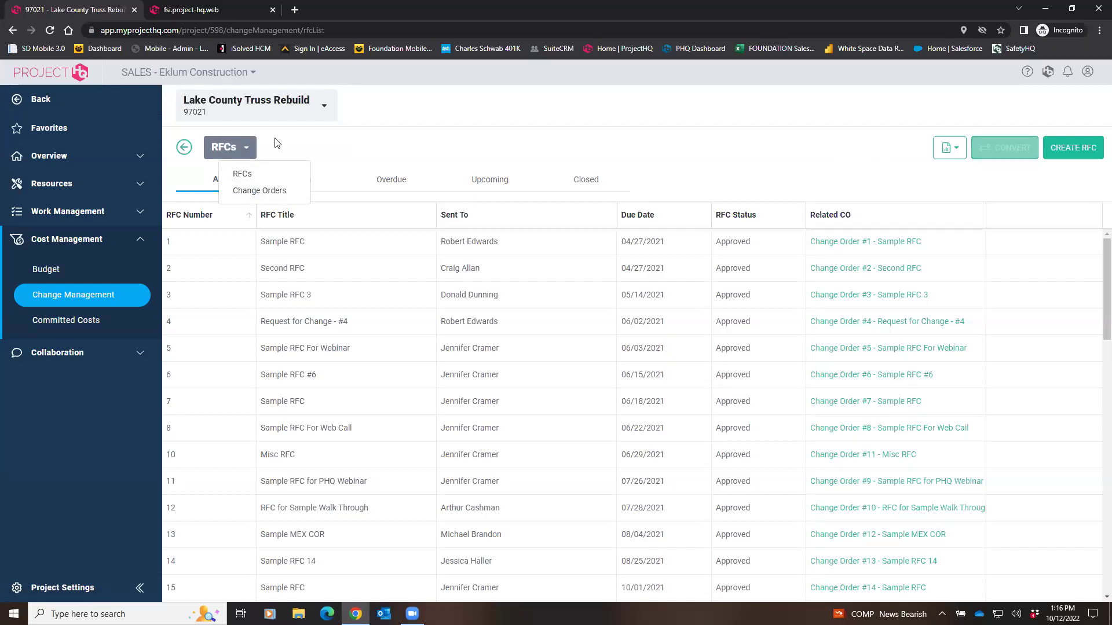
left_click(244, 190)
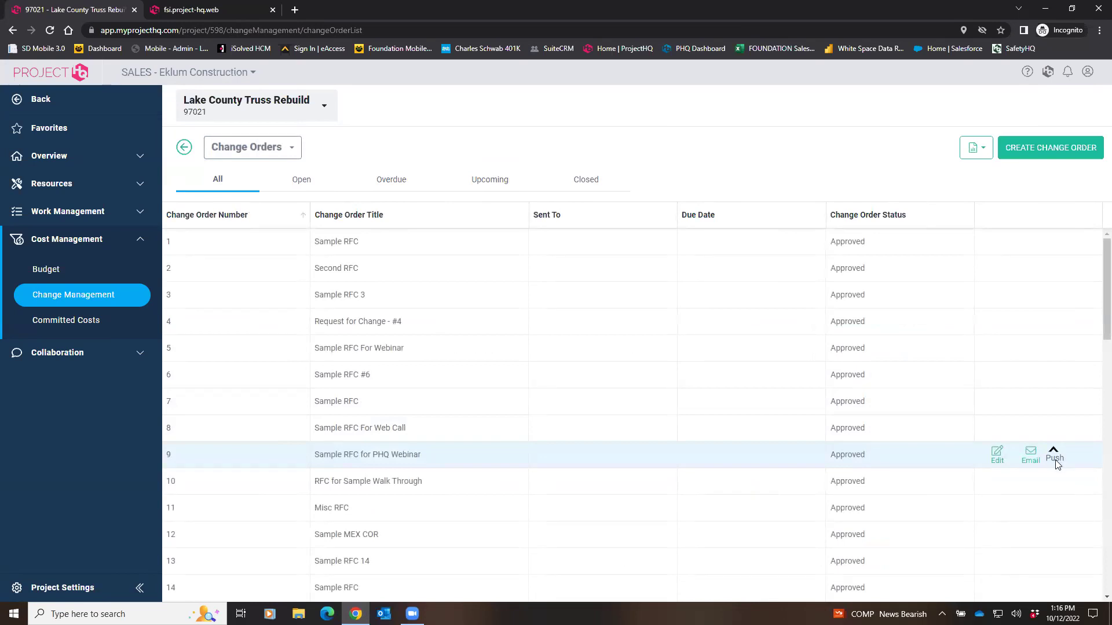
Send change order 16, Sample RFC 17, to Foundation and close the transfer dialog
scroll(1041, 494, "down", 2)
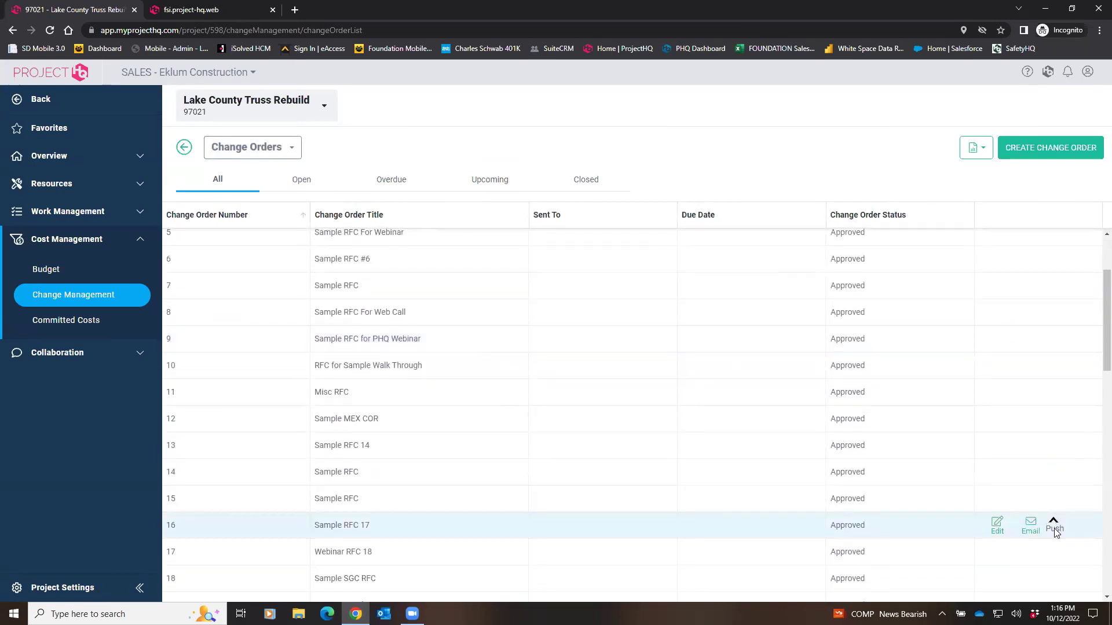
left_click(1053, 523)
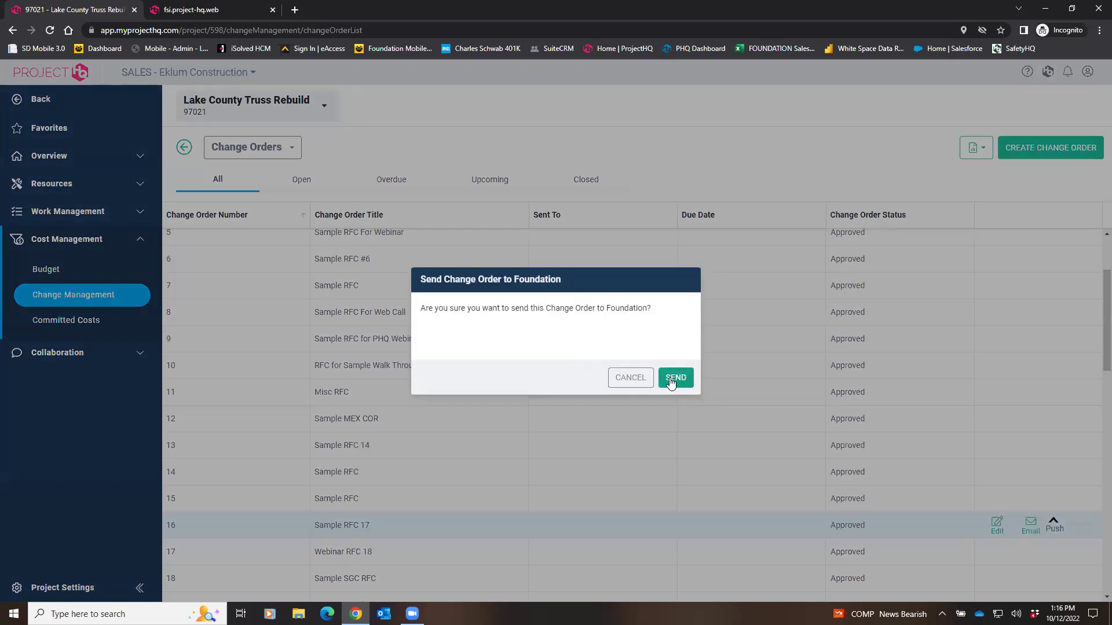
left_click(674, 378)
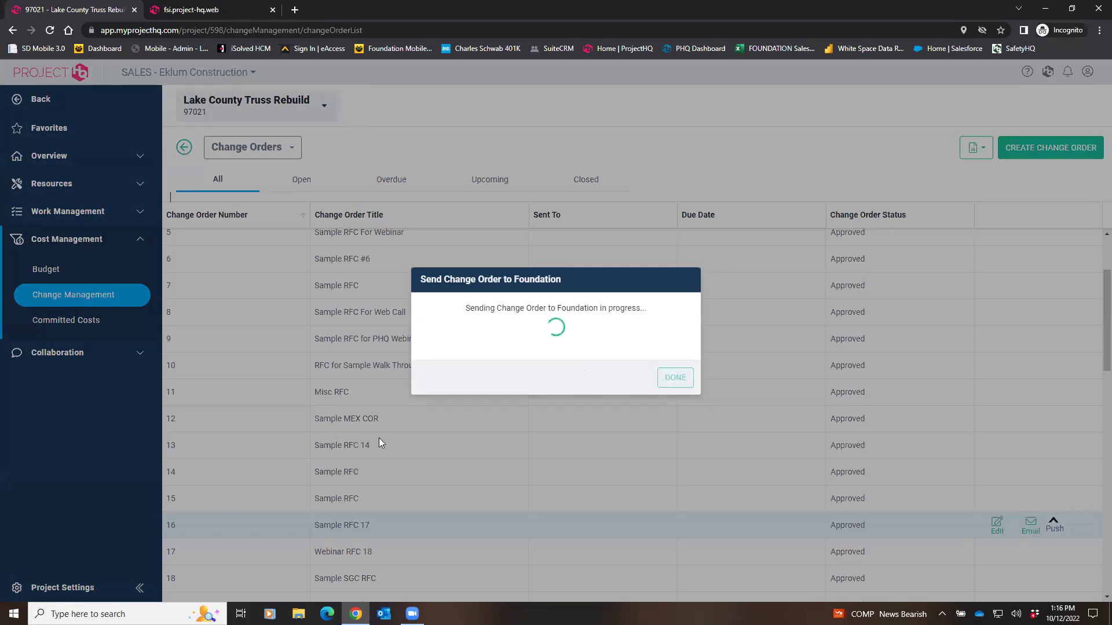
left_click(671, 380)
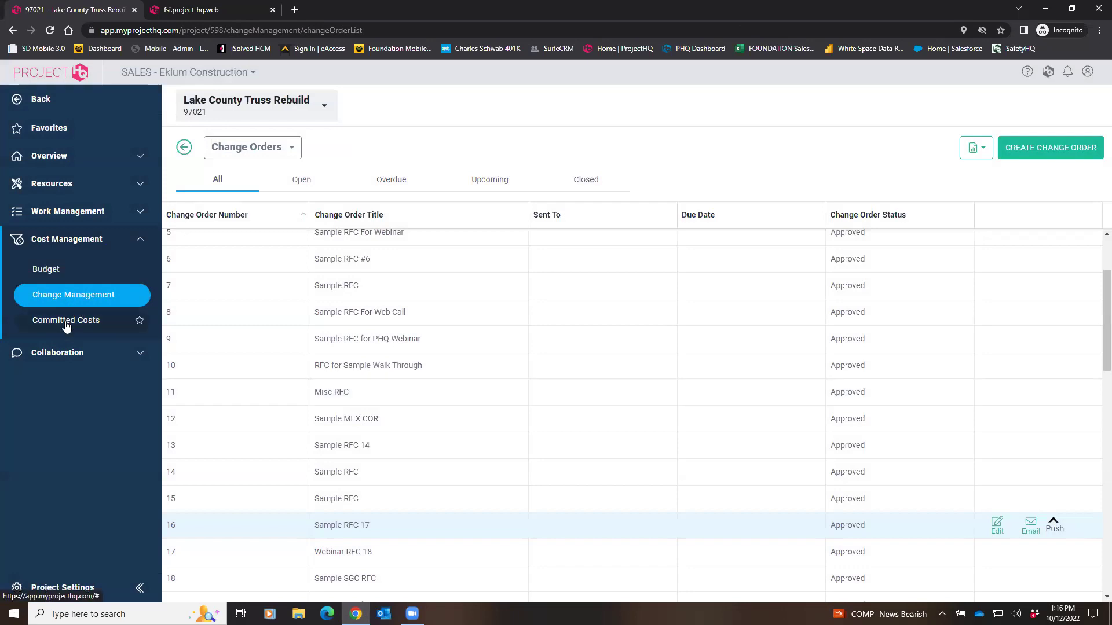
From the project's committed costs, open purchase order #488 and examine the cost code assigned to its R-13 FOIL GF 16x96 item
left_click(66, 322)
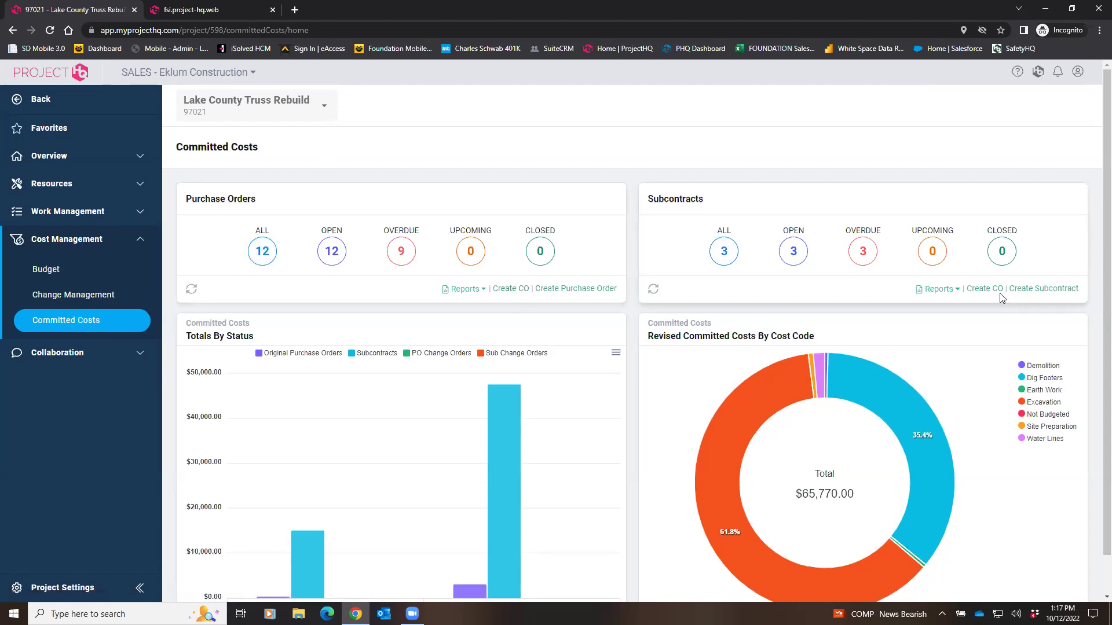
left_click(270, 260)
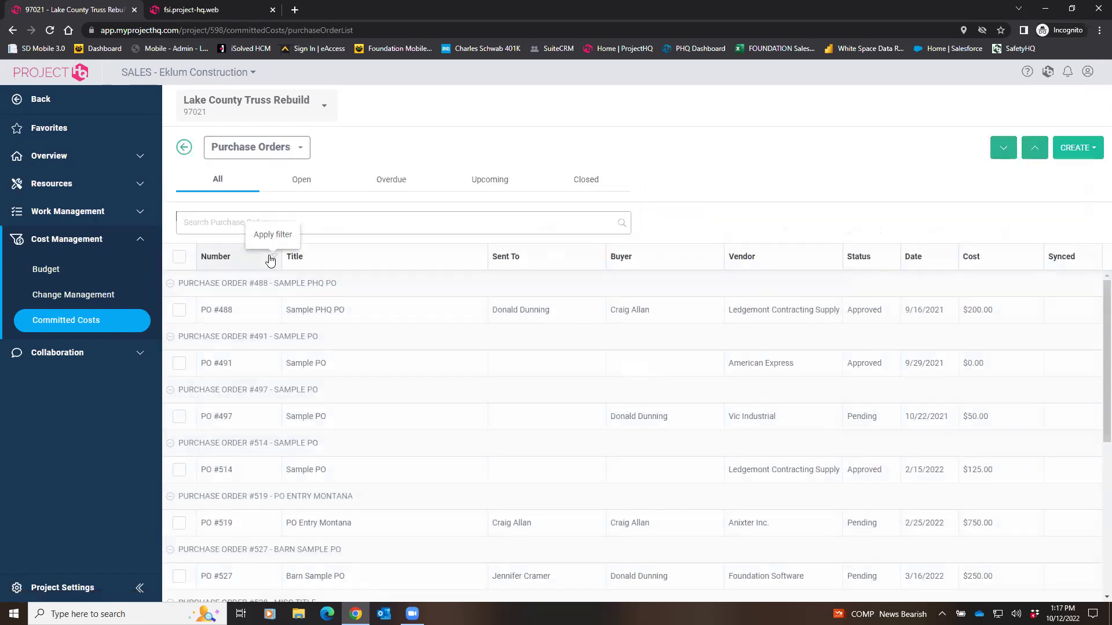
left_click(271, 313)
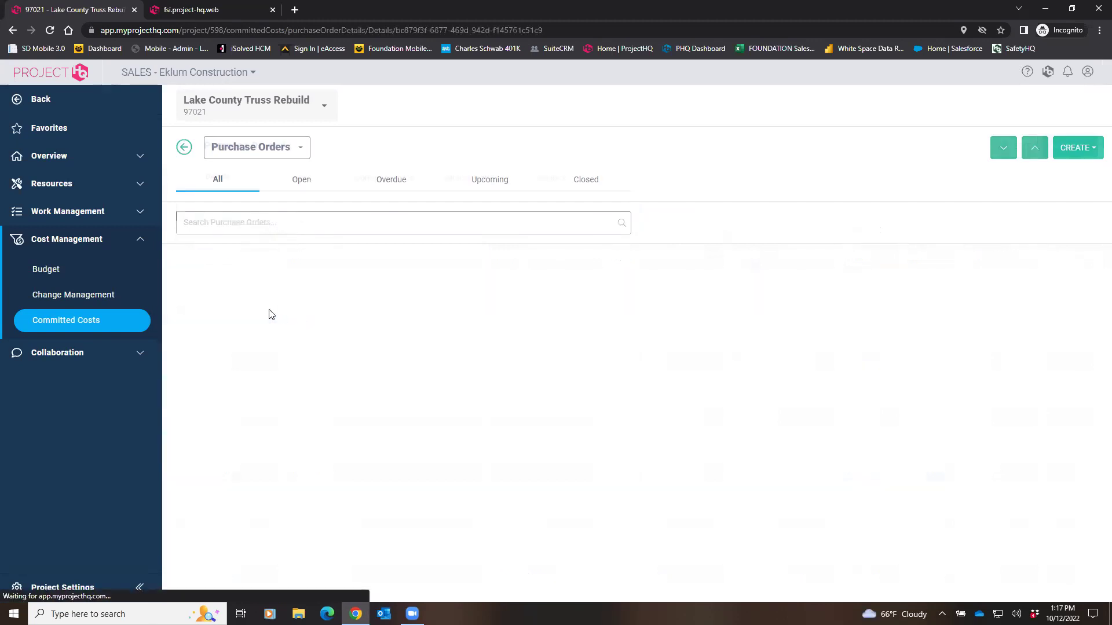
left_click(301, 183)
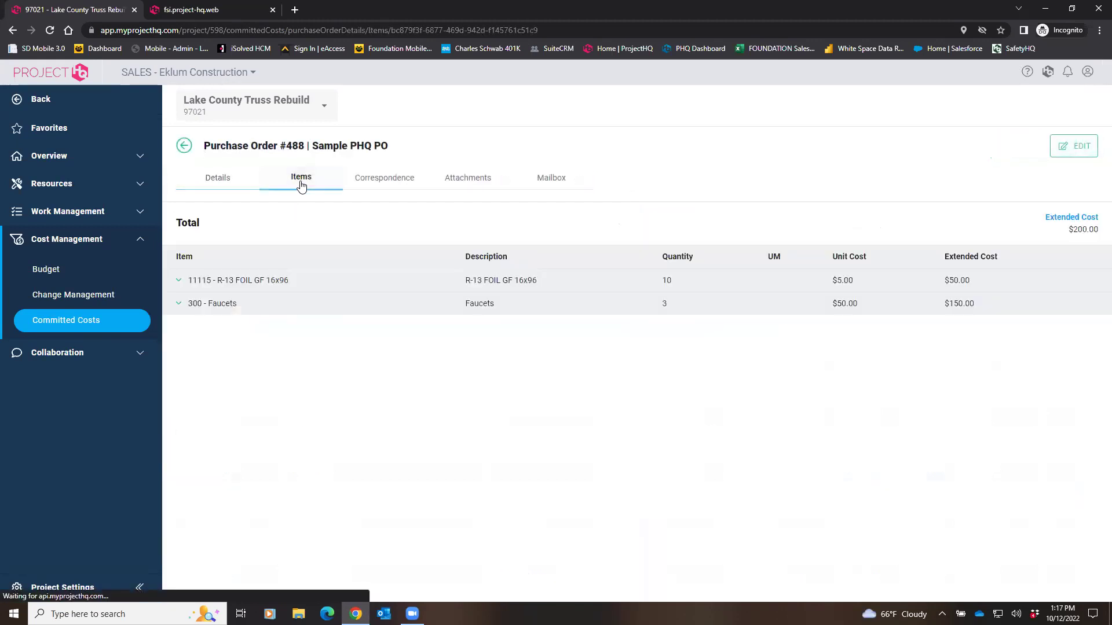
left_click(179, 282)
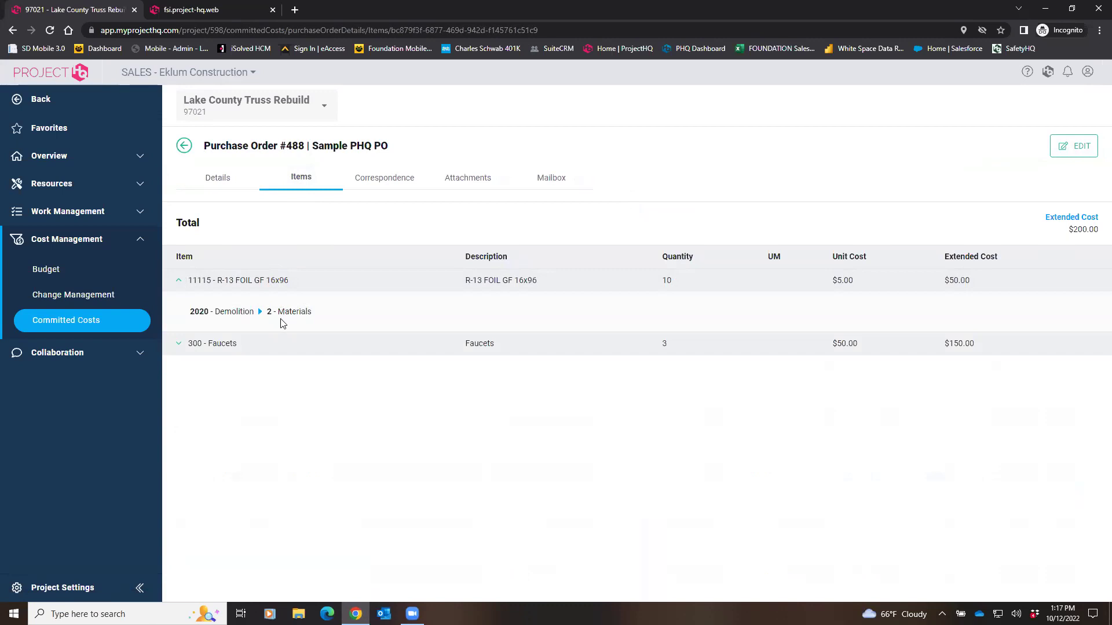
Return to the committed costs overview and open the list of all subcontracts
left_click(184, 145)
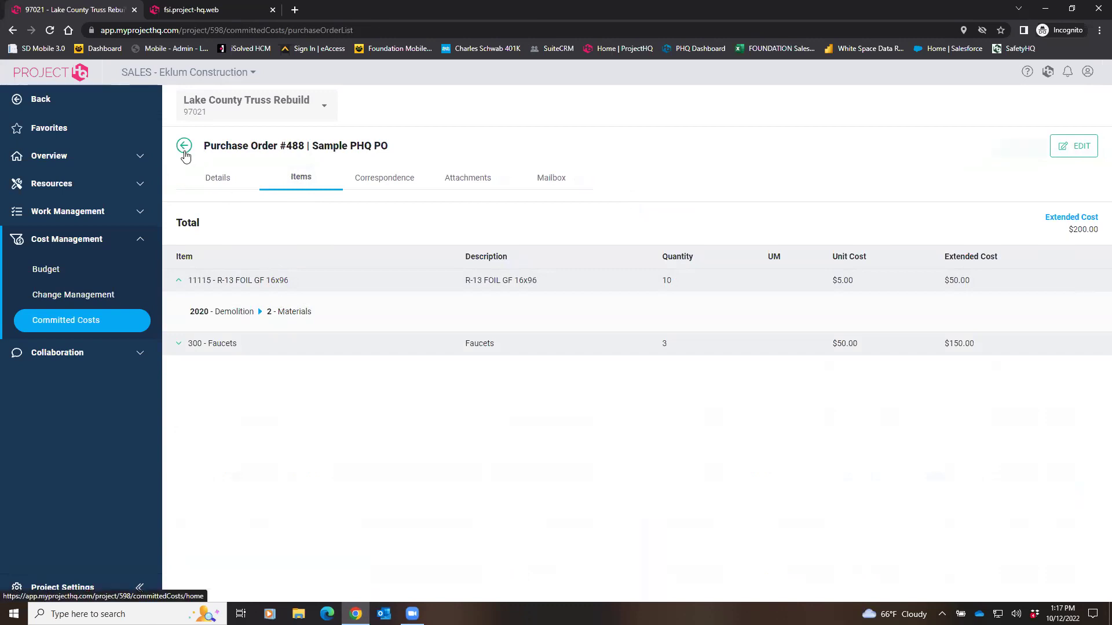
left_click(183, 147)
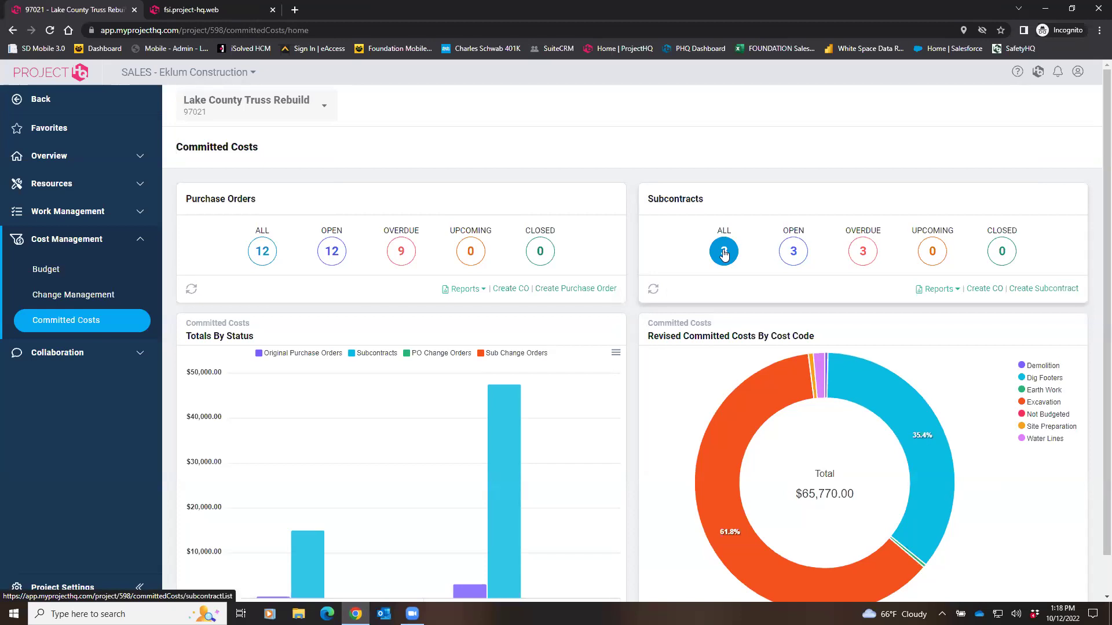
left_click(724, 254)
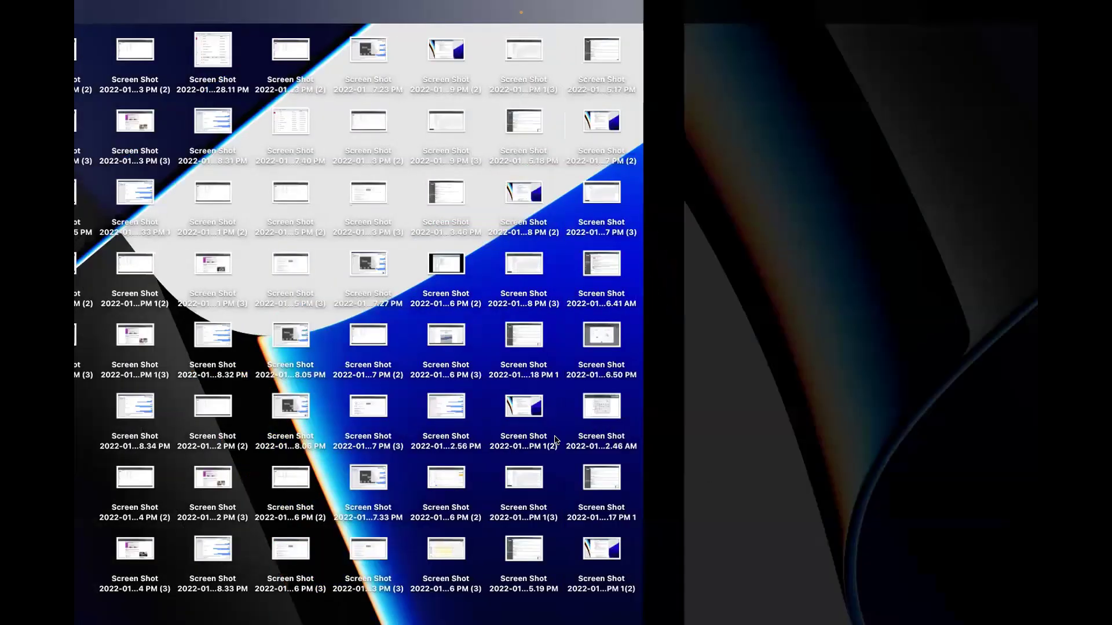
key("super+Tab")
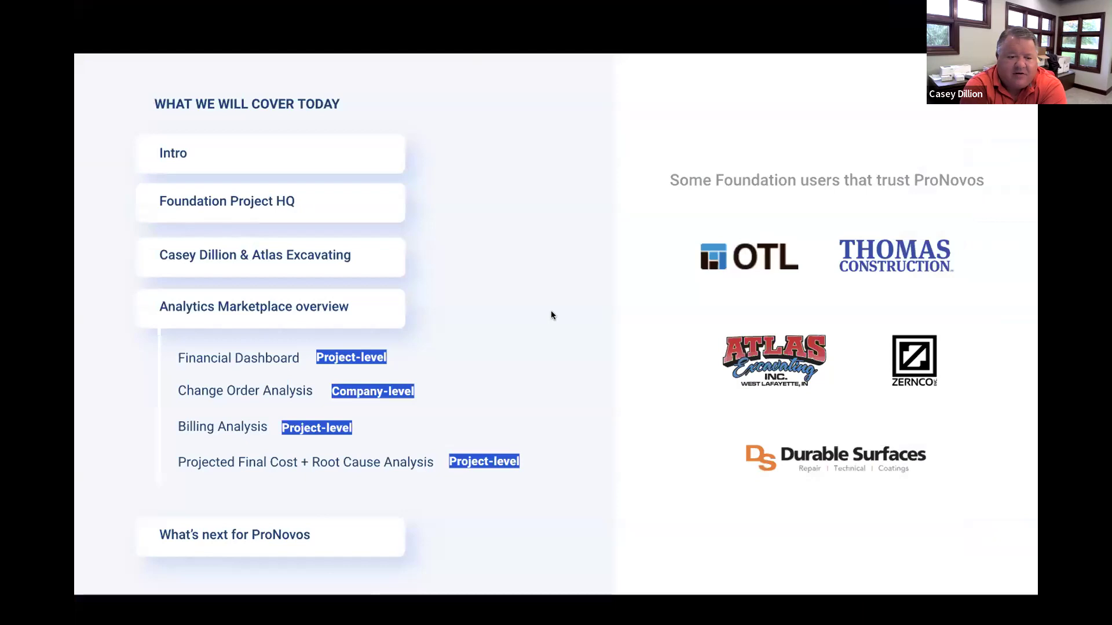